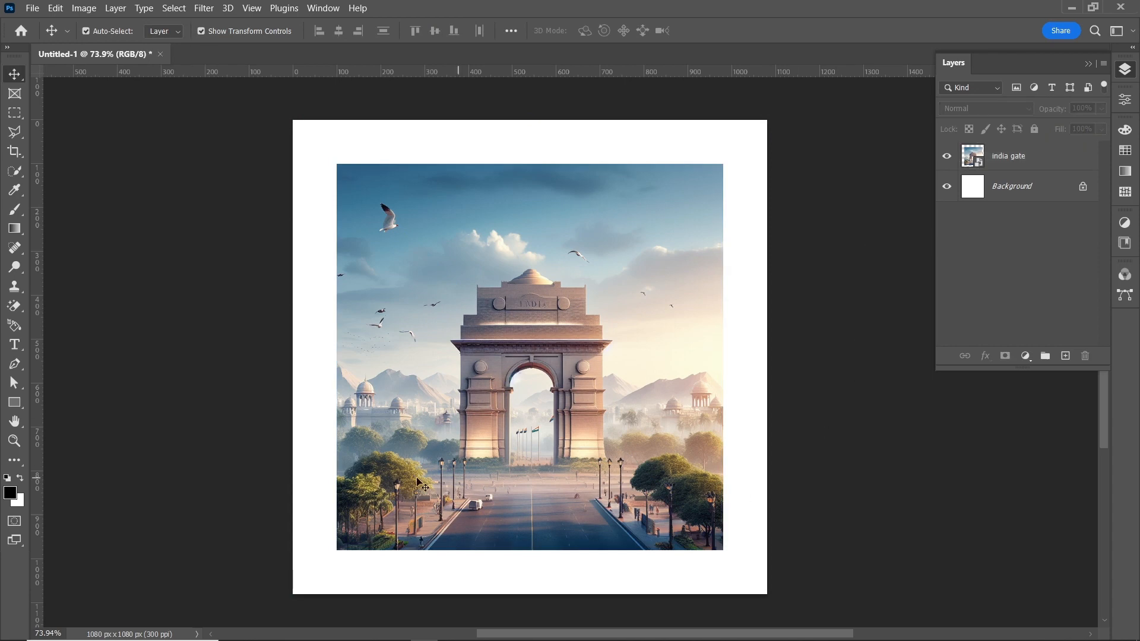
# - Add a text layer with the capital letter "I" beside the gate in the image
pyautogui.click(14, 345)
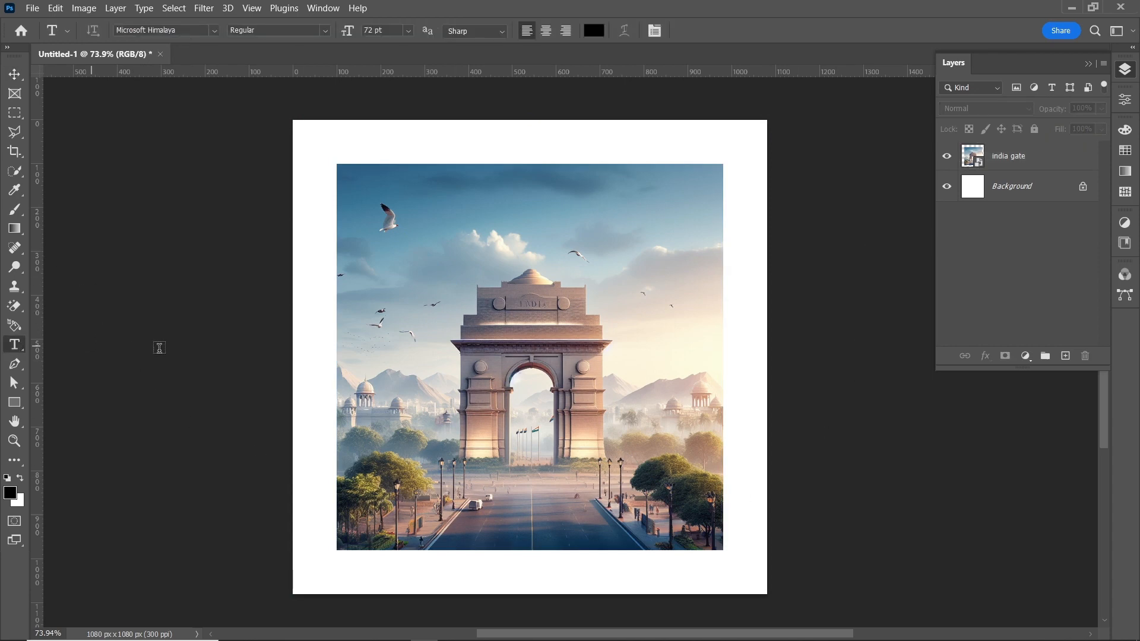
pyautogui.click(418, 372)
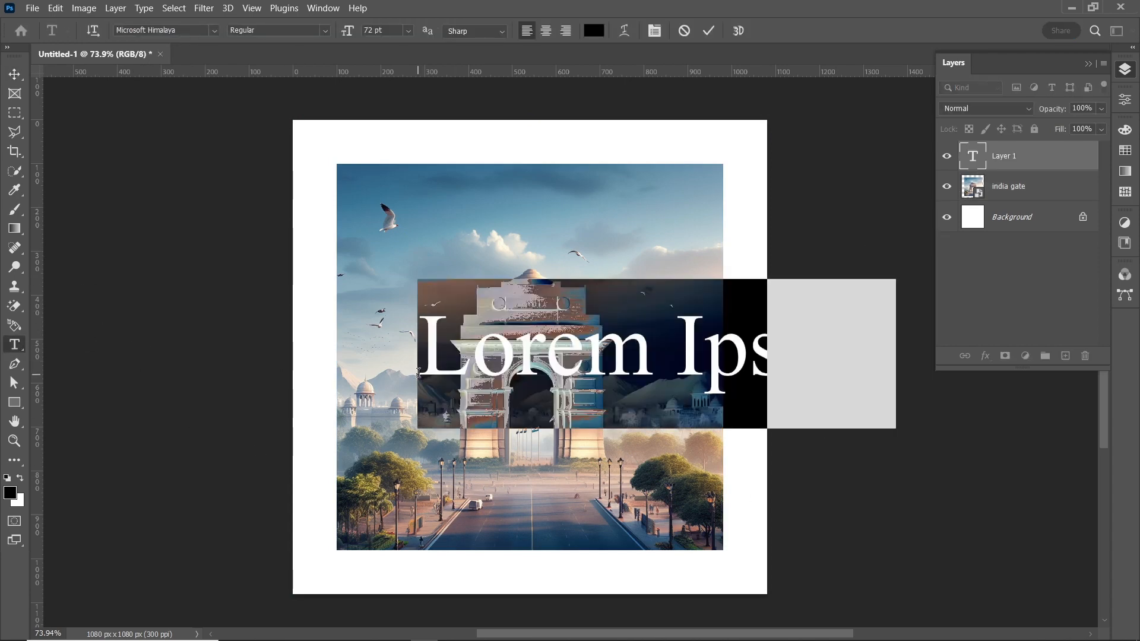
pyautogui.write('I')
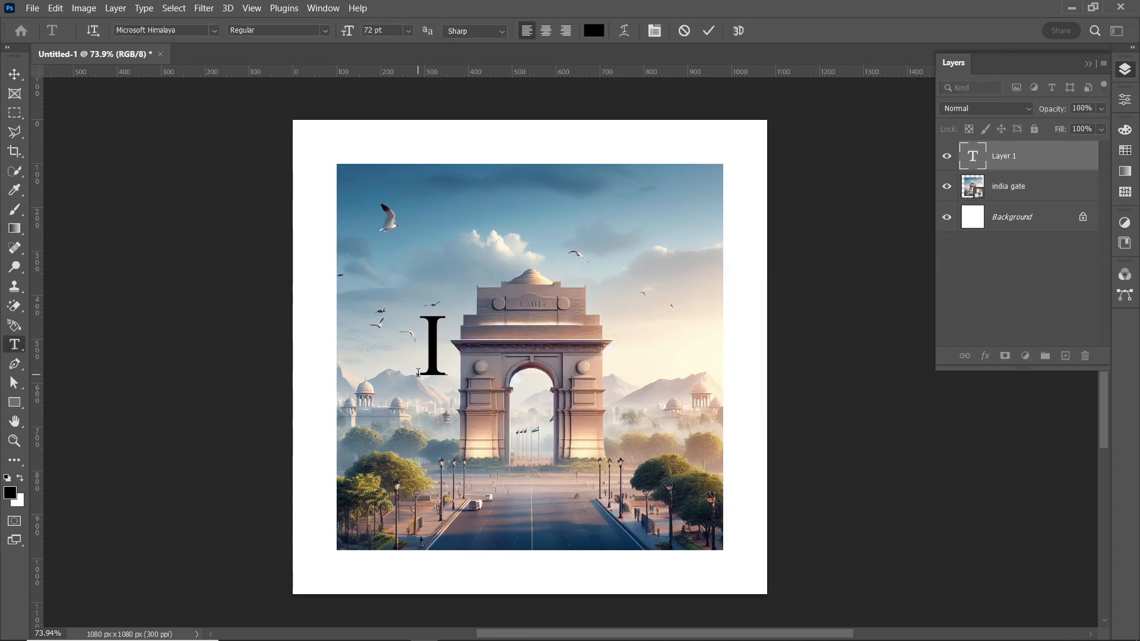
pyautogui.click(704, 31)
# - Stretch the letter I to about 644% width and 306% height, centred over the archway from the cornice down to the road
pyautogui.click(14, 71)
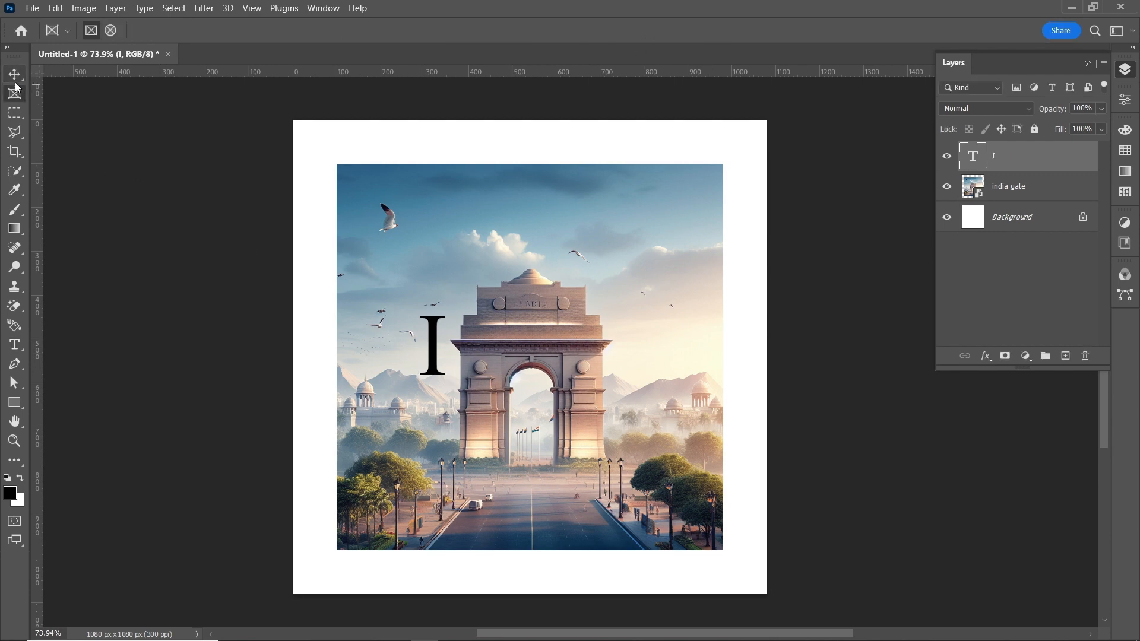
pyautogui.moveTo(445, 345); pyautogui.dragTo(645, 374)
pyautogui.moveTo(502, 356); pyautogui.dragTo(422, 356)
pyautogui.moveTo(643, 355); pyautogui.dragTo(569, 356)
pyautogui.moveTo(495, 394); pyautogui.dragTo(528, 509)
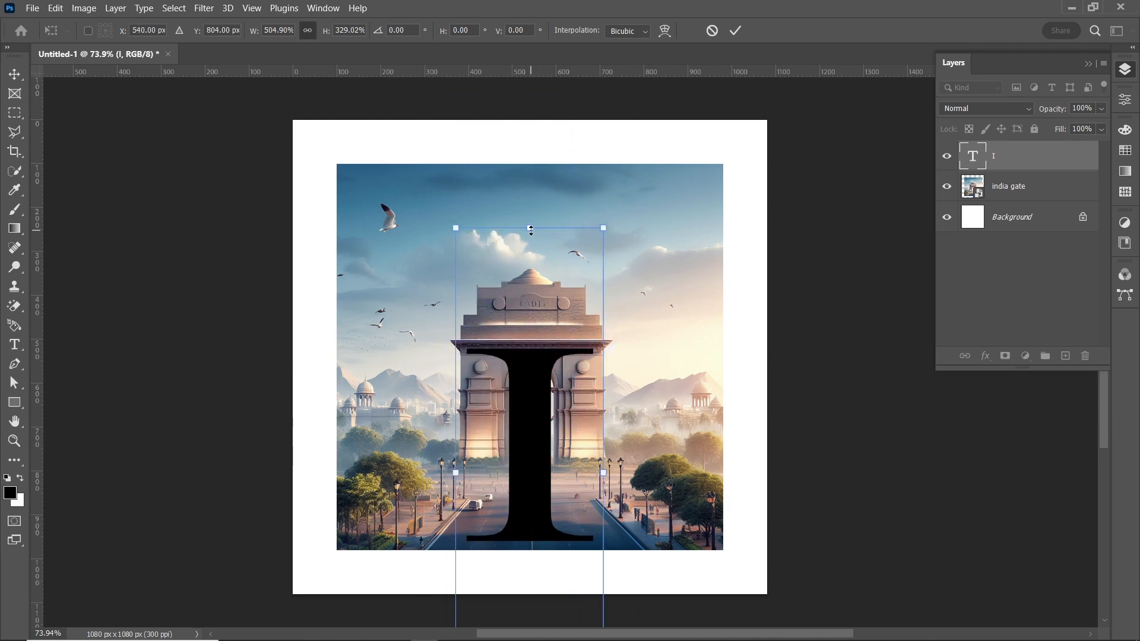
pyautogui.moveTo(531, 229); pyautogui.dragTo(531, 275)
pyautogui.moveTo(603, 499); pyautogui.dragTo(639, 504)
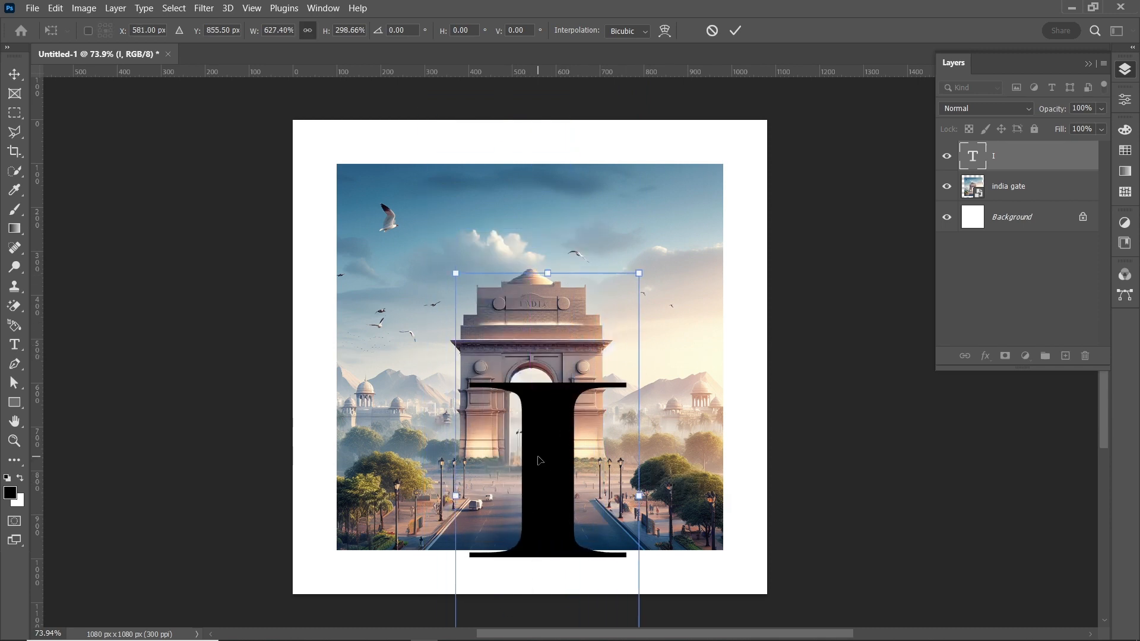
pyautogui.moveTo(539, 461); pyautogui.dragTo(522, 421)
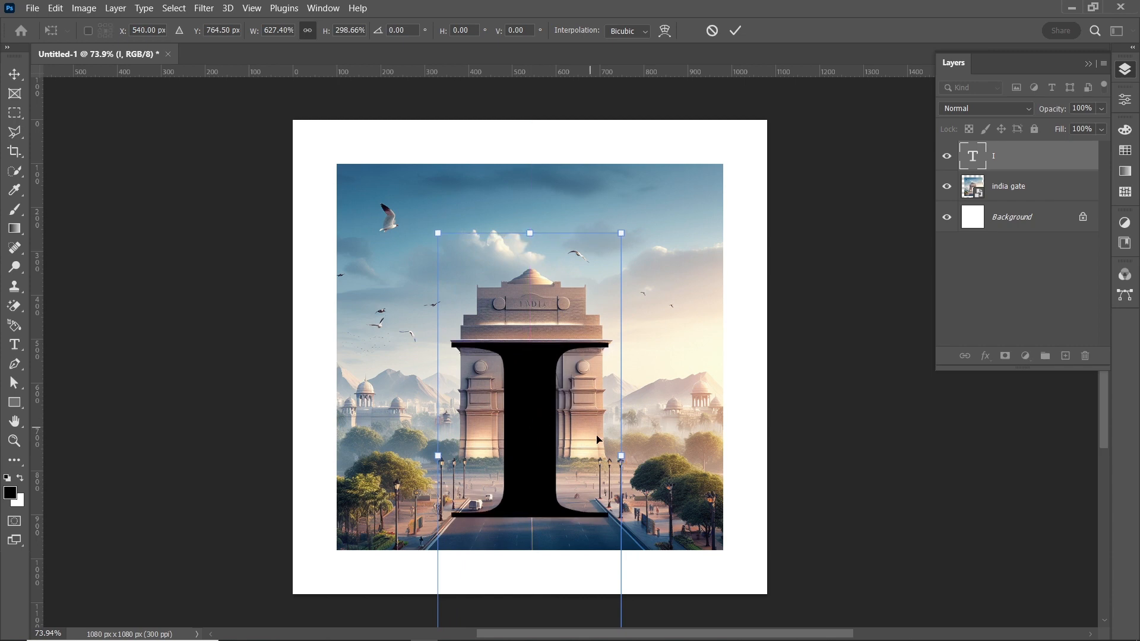
pyautogui.moveTo(621, 459); pyautogui.dragTo(626, 457)
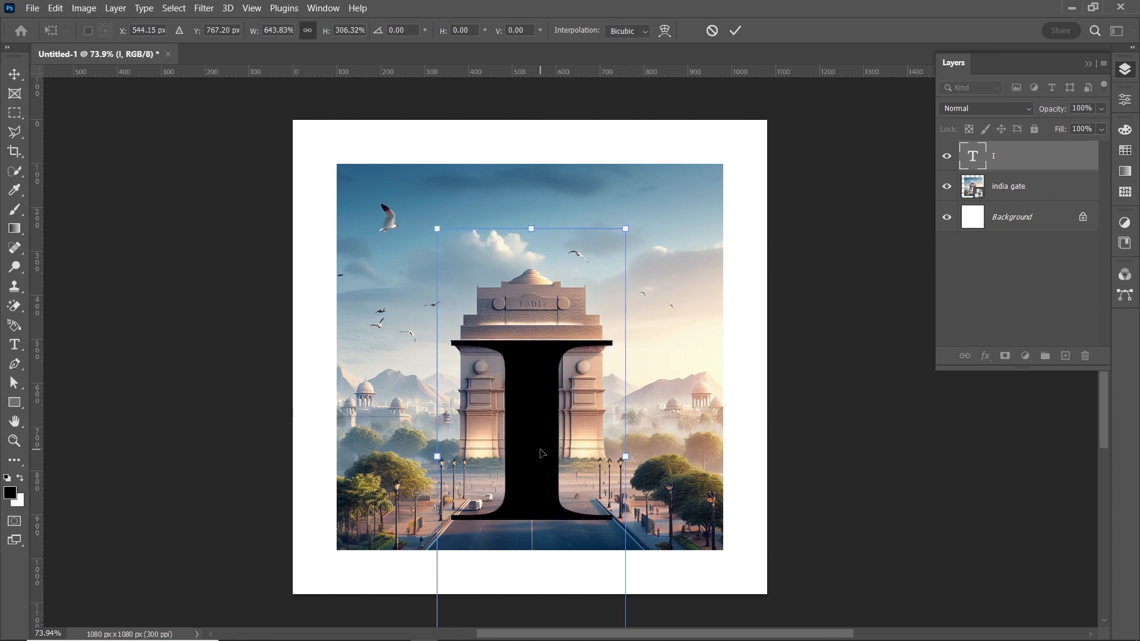
pyautogui.press('Return')
# - Duplicate the india gate layer above the letter I and, with the original hidden, clip the copy to the letter
pyautogui.click(1063, 199)
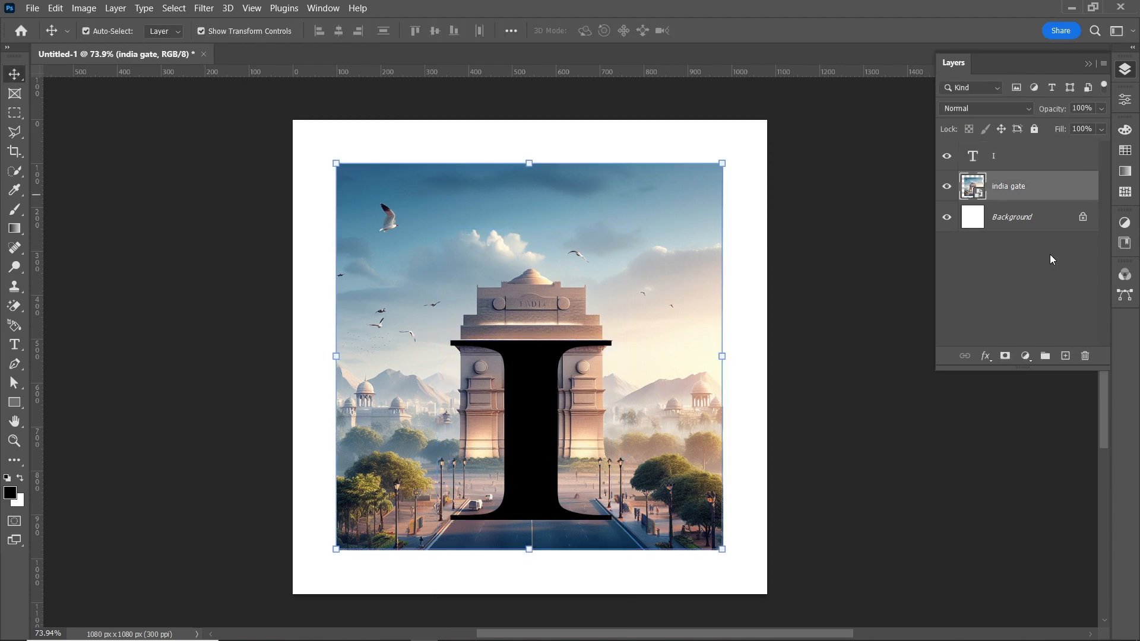
pyautogui.moveTo(1060, 189); pyautogui.dragTo(1061, 151)
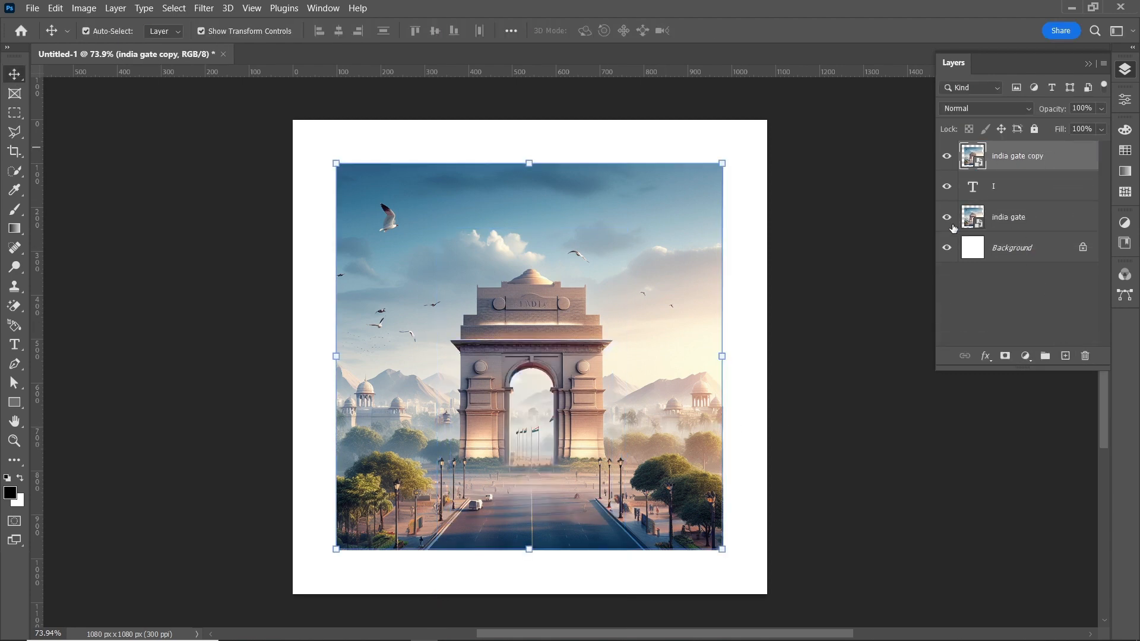
pyautogui.click(947, 217)
pyautogui.rightClick(1056, 163)
pyautogui.click(860, 365)
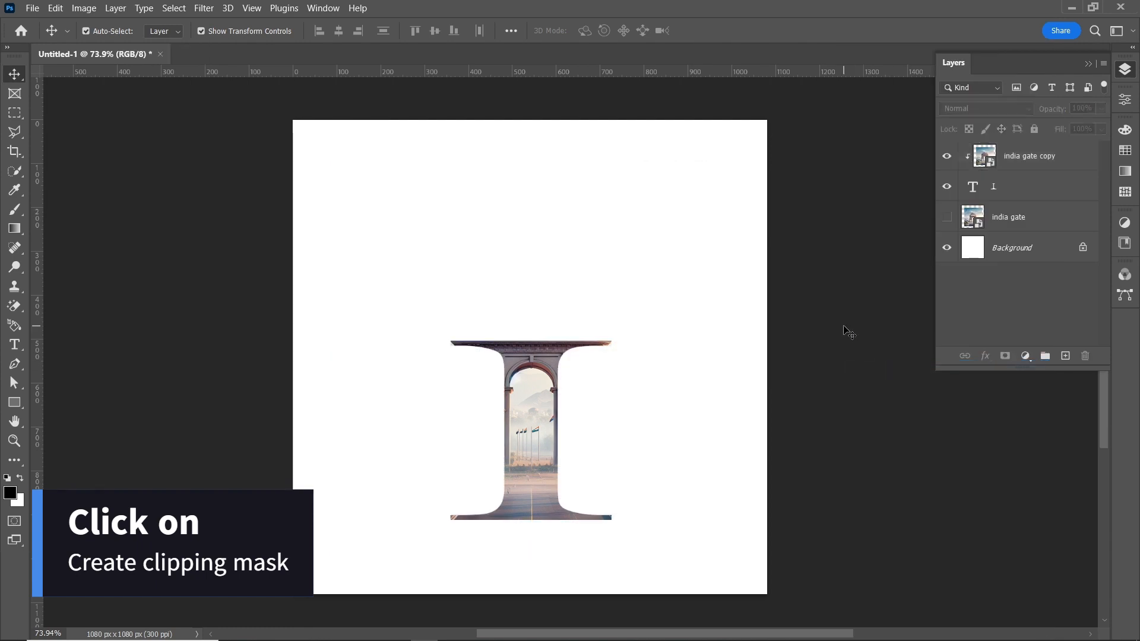
# - Show the original india gate layer again and mask it to a quick selection of the monument and road
pyautogui.click(947, 217)
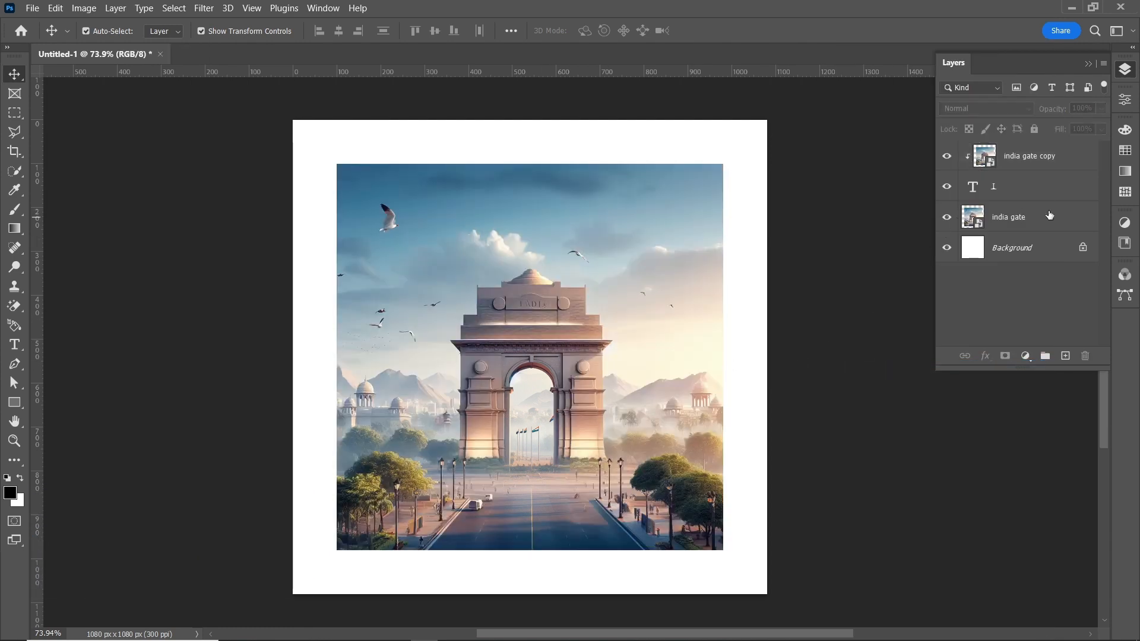
pyautogui.click(1046, 218)
pyautogui.click(16, 174)
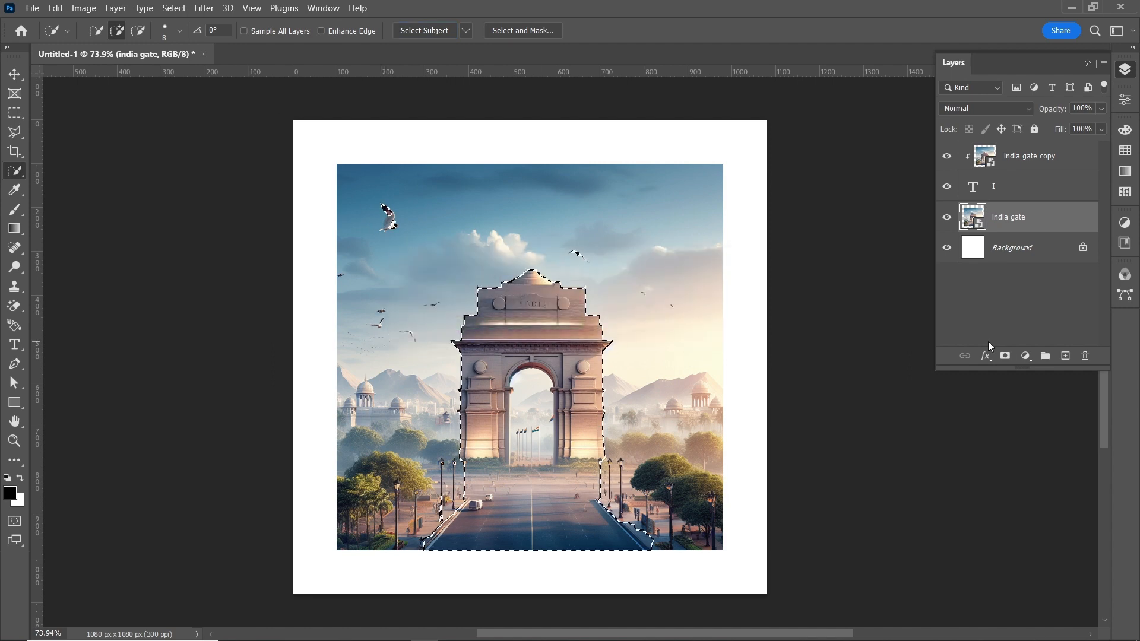
pyautogui.click(1006, 357)
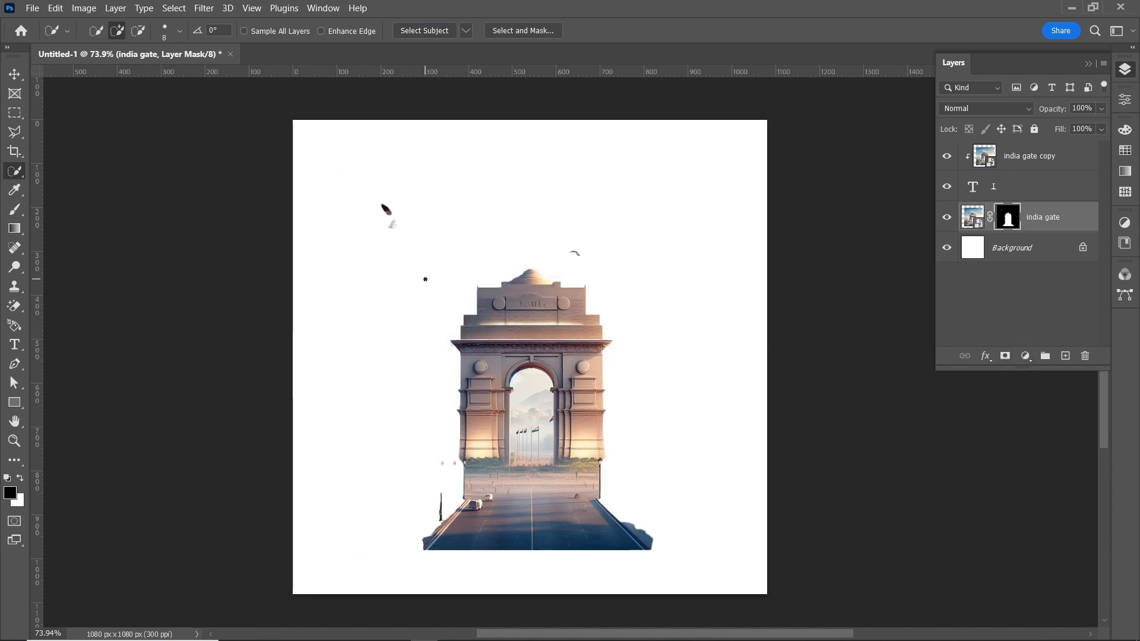
# - Paint black on the india gate mask to hide the stray birds, outer pillars and road, keeping the monument's top above the letter
pyautogui.click(15, 212)
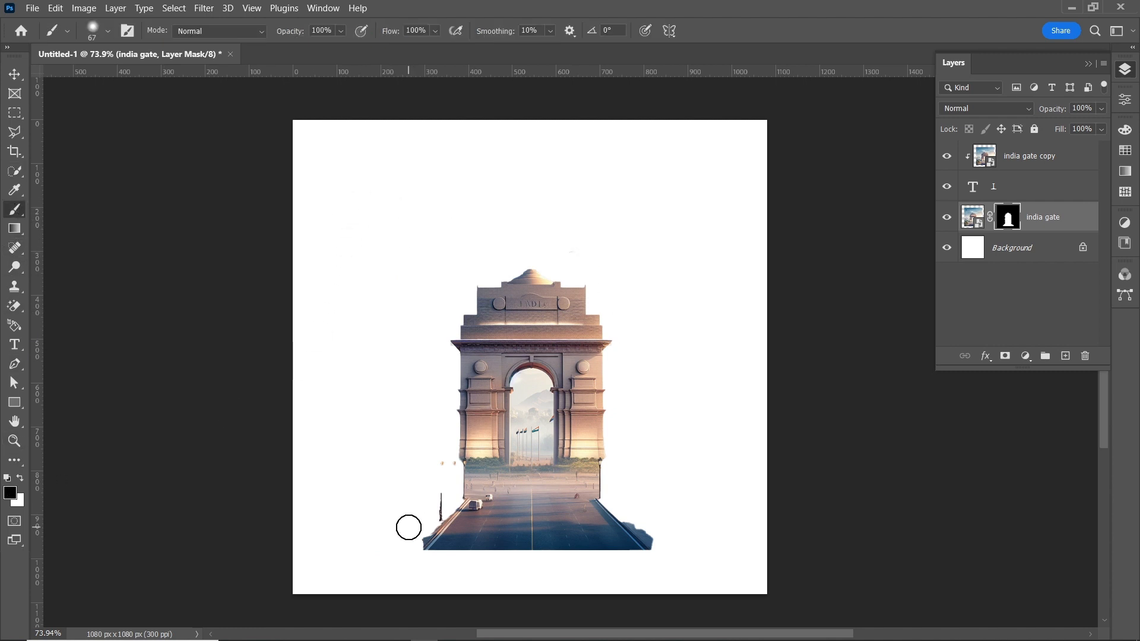
pyautogui.moveTo(452, 523); pyautogui.dragTo(445, 498)
pyautogui.moveTo(403, 409)
pyautogui.mouseDown()
pyautogui.moveTo(414, 389)
pyautogui.moveTo(433, 576)
pyautogui.mouseUp()
pyautogui.moveTo(387, 527)
pyautogui.mouseDown()
pyautogui.moveTo(640, 531)
pyautogui.moveTo(401, 516)
pyautogui.moveTo(617, 479)
pyautogui.moveTo(488, 446)
pyautogui.moveTo(475, 419)
pyautogui.moveTo(569, 421)
pyautogui.moveTo(588, 415)
pyautogui.moveTo(524, 406)
pyautogui.moveTo(595, 413)
pyautogui.moveTo(589, 399)
pyautogui.moveTo(542, 429)
pyautogui.moveTo(588, 400)
pyautogui.moveTo(637, 411)
pyautogui.mouseUp()
pyautogui.scroll(7, 588, 398)
pyautogui.scroll(2, 523, 380)
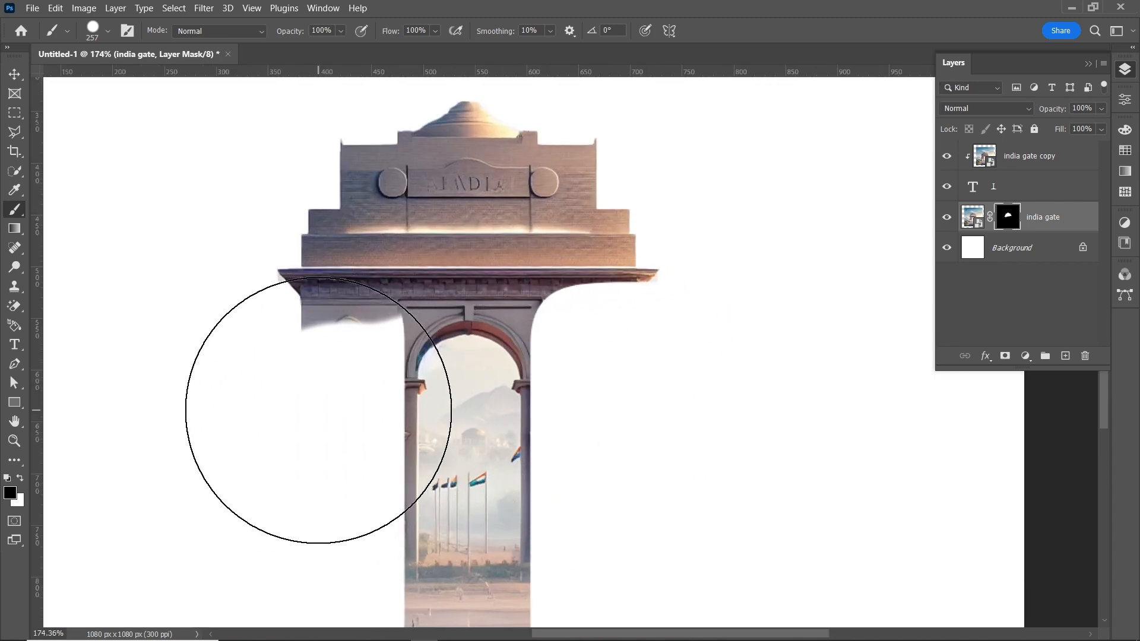
pyautogui.moveTo(318, 415); pyautogui.dragTo(288, 416)
pyautogui.scroll(-5, 295, 180)
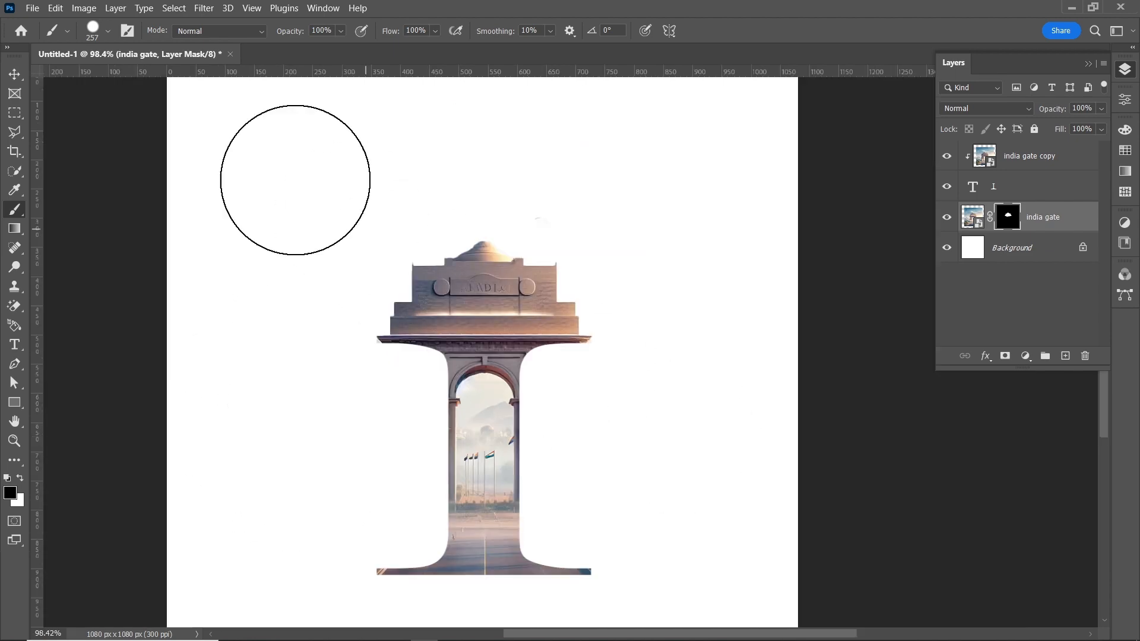
# - Duplicate the masked india gate layer and delete the layer mask from the lower original
pyautogui.click(15, 74)
pyautogui.scroll(-2, 530, 450)
pyautogui.moveTo(522, 436); pyautogui.dragTo(548, 417)
pyautogui.click(875, 396)
pyautogui.click(1079, 215)
pyautogui.moveTo(1079, 215); pyautogui.dragTo(1065, 356)
pyautogui.moveTo(1008, 216); pyautogui.dragTo(1085, 359)
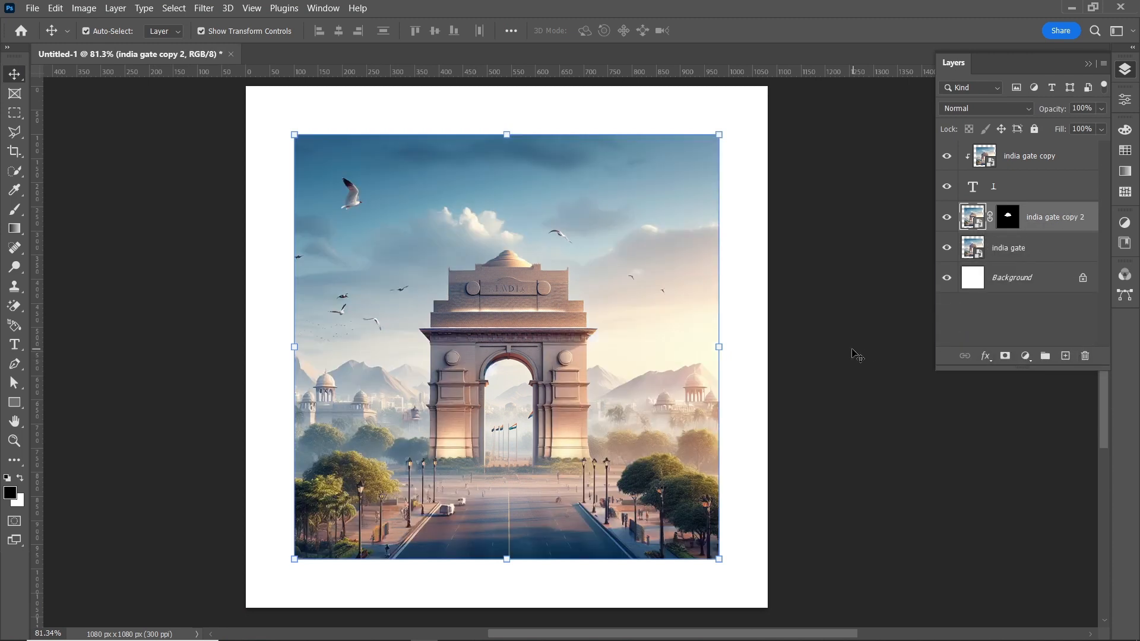
pyautogui.click(931, 290)
# - Set the opacity of the lower, unmasked india gate layer to 50%
pyautogui.click(1009, 248)
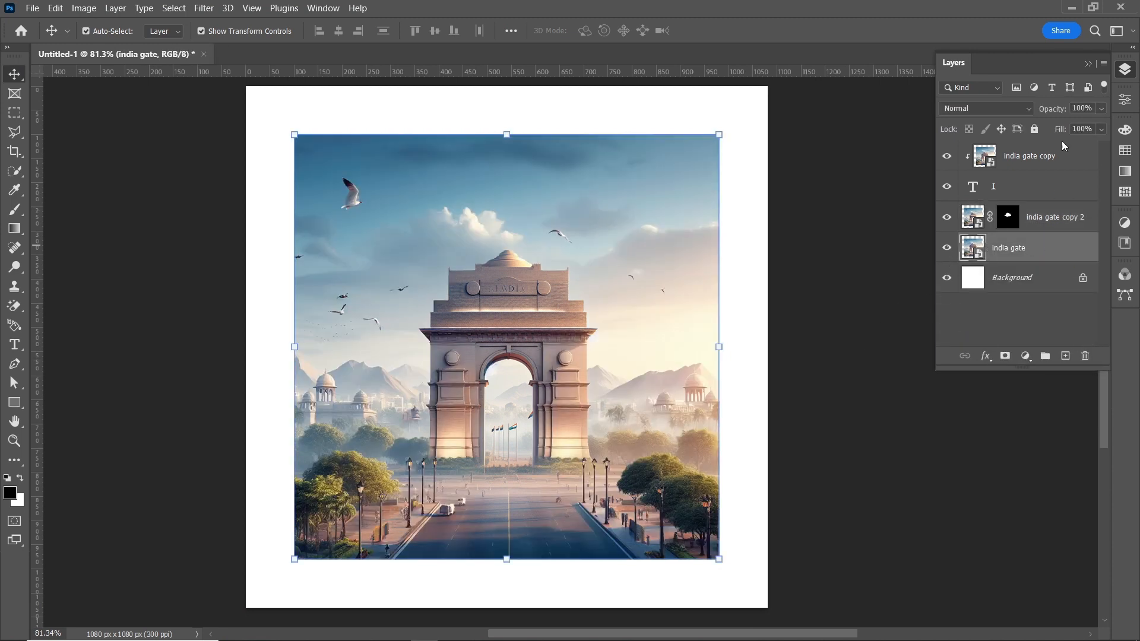
pyautogui.moveTo(1047, 114); pyautogui.dragTo(1032, 129)
pyautogui.scroll(-1, 1085, 109)
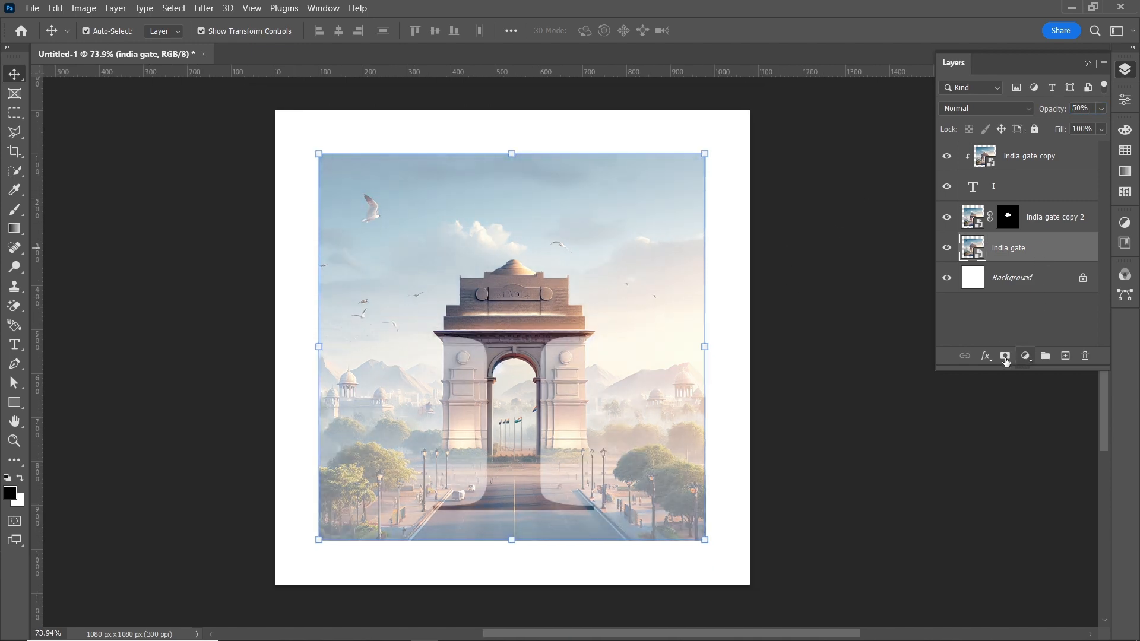
# - Mask out the upper-left edge of the faded india gate layer and set the brush to 448 px with 20% hardness
pyautogui.click(13, 214)
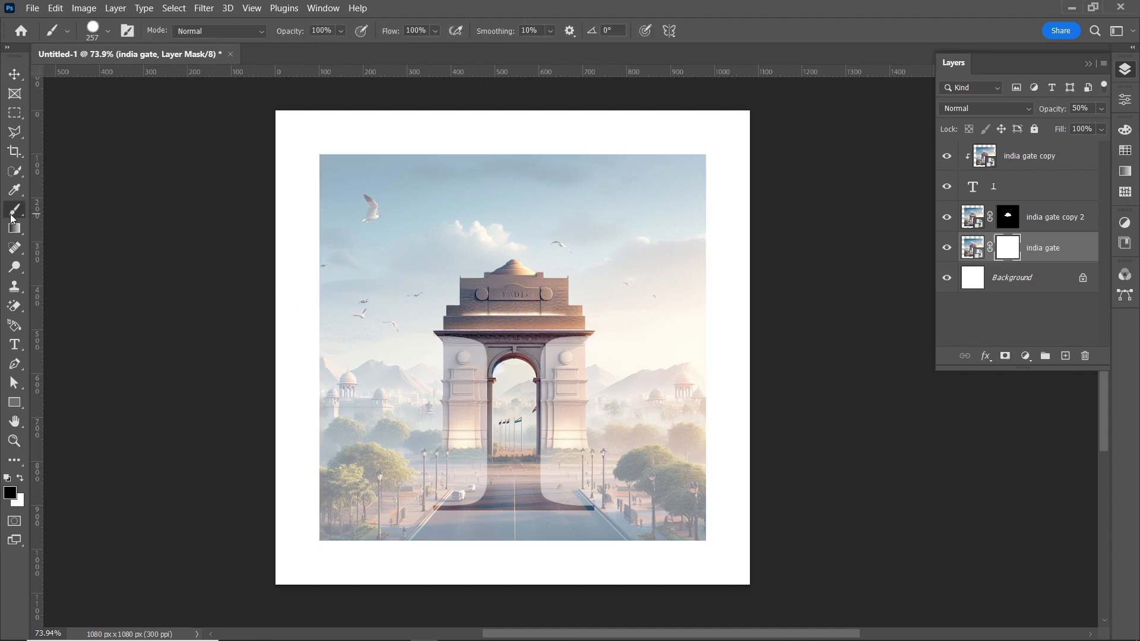
pyautogui.moveTo(310, 190); pyautogui.dragTo(304, 245)
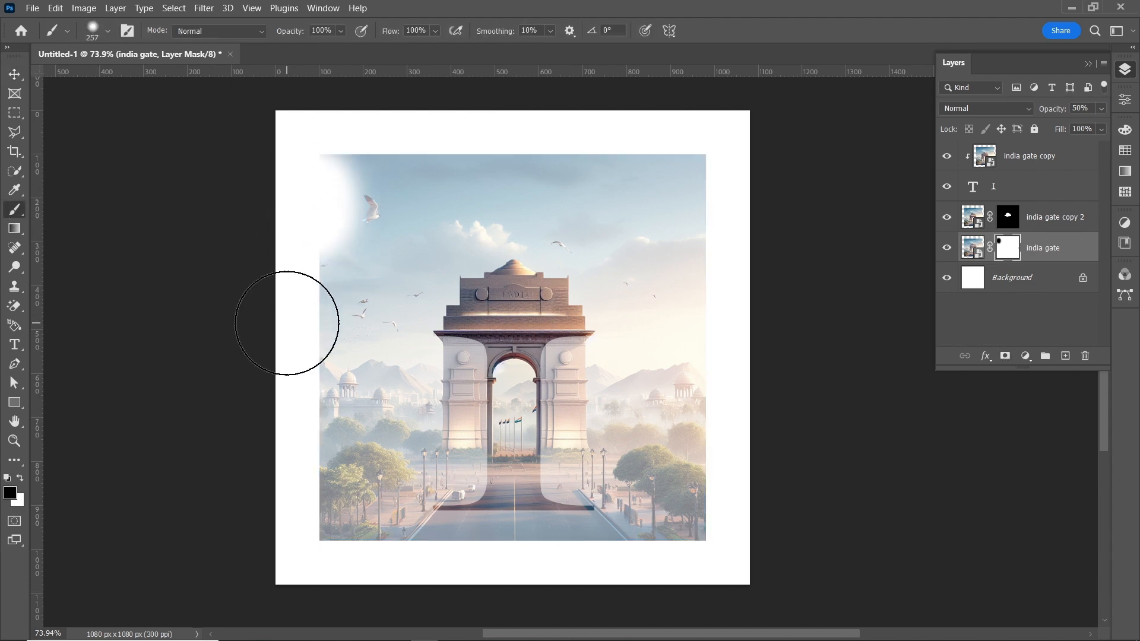
pyautogui.rightClick(313, 323)
pyautogui.moveTo(462, 347); pyautogui.dragTo(467, 345)
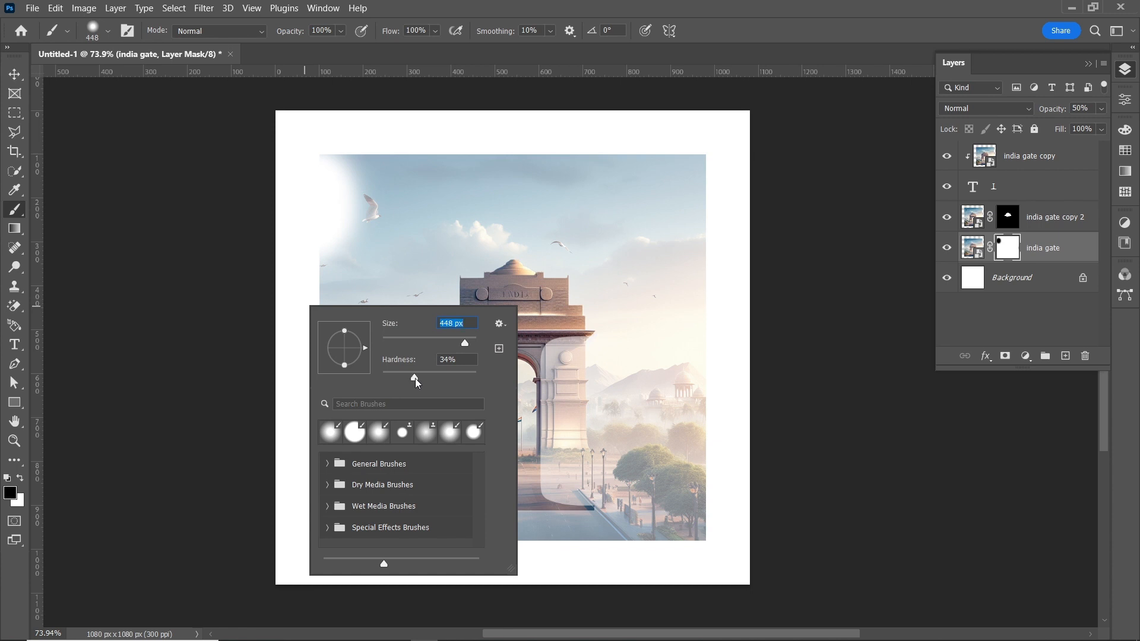
pyautogui.moveTo(402, 387); pyautogui.dragTo(407, 384)
pyautogui.scroll(-7, 447, 361)
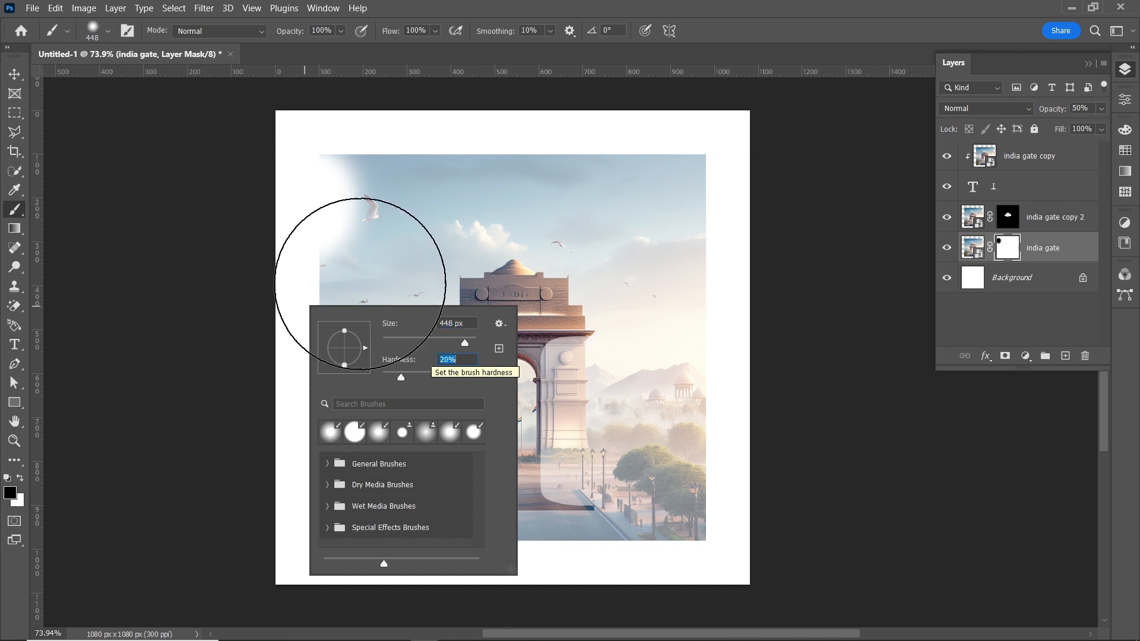
# - Paint black on the mask around all edges of the faded image to blend it softly into the white background
pyautogui.moveTo(339, 271)
pyautogui.mouseDown()
pyautogui.moveTo(290, 232)
pyautogui.moveTo(285, 213)
pyautogui.moveTo(329, 167)
pyautogui.moveTo(260, 291)
pyautogui.moveTo(258, 409)
pyautogui.moveTo(273, 409)
pyautogui.moveTo(295, 638)
pyautogui.moveTo(307, 625)
pyautogui.moveTo(417, 618)
pyautogui.moveTo(368, 583)
pyautogui.moveTo(696, 591)
pyautogui.moveTo(673, 583)
pyautogui.moveTo(754, 518)
pyautogui.moveTo(760, 164)
pyautogui.moveTo(779, 260)
pyautogui.moveTo(738, 348)
pyautogui.mouseUp()
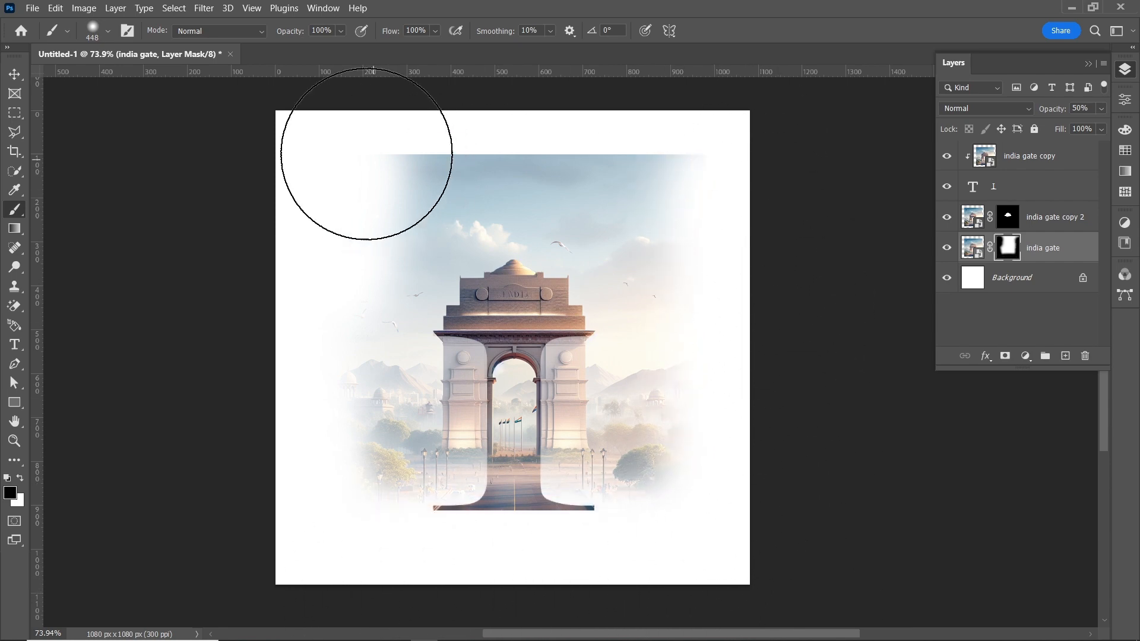
pyautogui.press('space')
pyautogui.moveTo(466, 197)
pyautogui.mouseDown()
pyautogui.moveTo(474, 270)
pyautogui.moveTo(448, 247)
pyautogui.mouseUp()
pyautogui.moveTo(358, 205)
pyautogui.mouseDown()
pyautogui.moveTo(457, 171)
pyautogui.moveTo(383, 165)
pyautogui.moveTo(665, 187)
pyautogui.moveTo(776, 294)
pyautogui.moveTo(694, 226)
pyautogui.moveTo(700, 190)
pyautogui.moveTo(775, 308)
pyautogui.moveTo(672, 257)
pyautogui.mouseUp()
pyautogui.moveTo(682, 179)
pyautogui.mouseDown()
pyautogui.moveTo(674, 242)
pyautogui.moveTo(693, 496)
pyautogui.moveTo(661, 552)
pyautogui.moveTo(559, 600)
pyautogui.moveTo(301, 497)
pyautogui.moveTo(249, 377)
pyautogui.moveTo(313, 357)
pyautogui.mouseUp()
pyautogui.press('v')
pyautogui.click(202, 261)
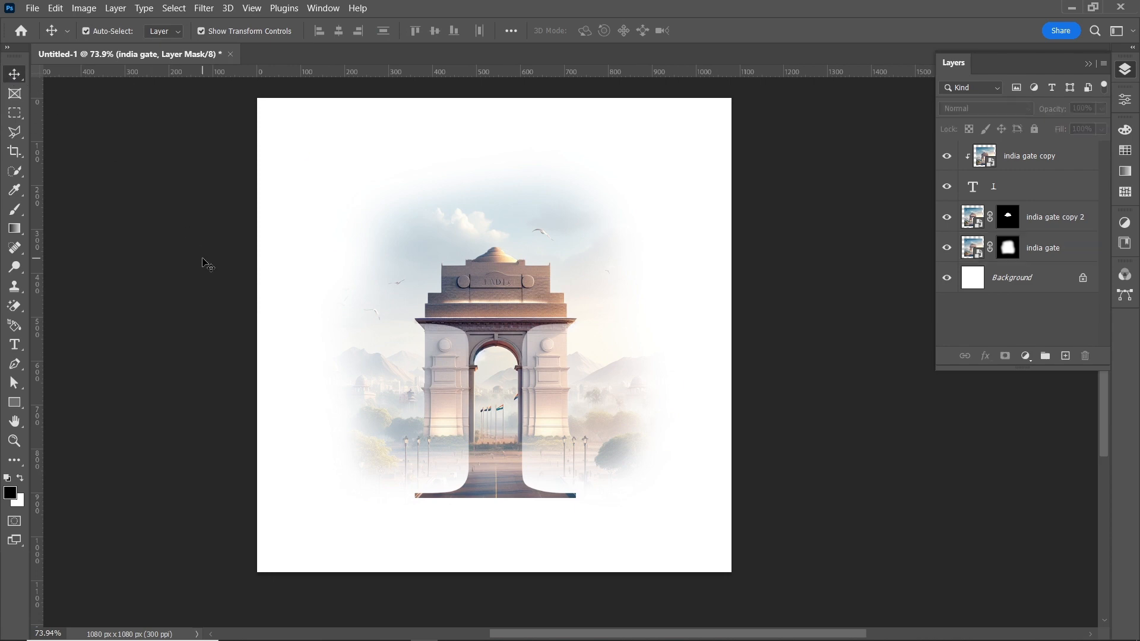
# - Group the four artwork layers and shrink them into the upper part of the canvas
pyautogui.moveTo(277, 147); pyautogui.dragTo(686, 528)
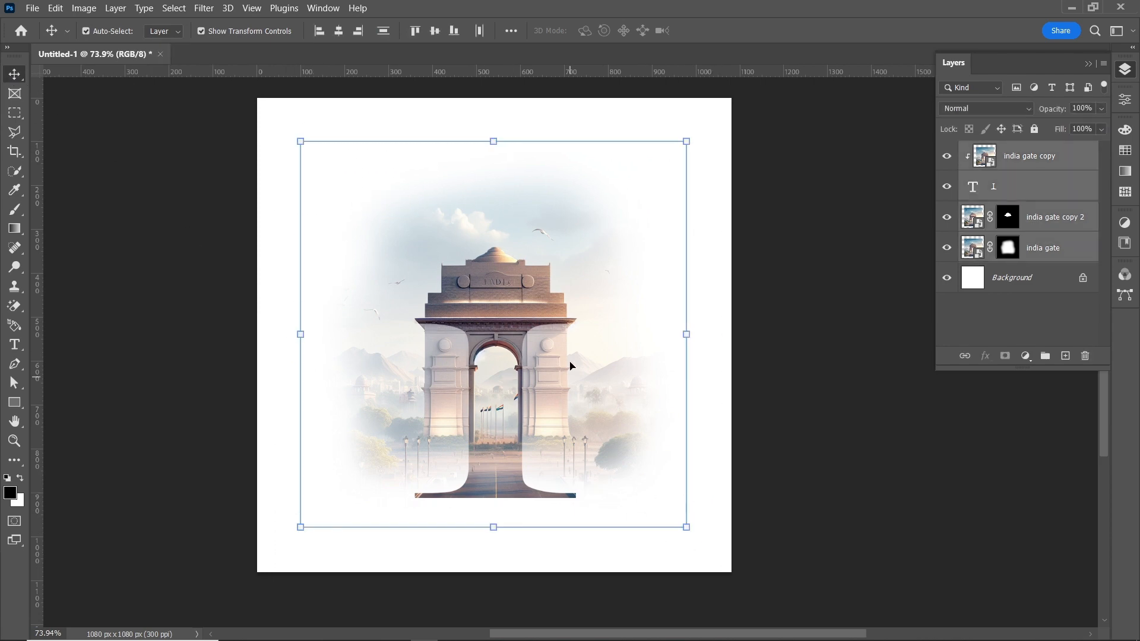
pyautogui.hotkey('ctrl', 'g')
pyautogui.moveTo(493, 527); pyautogui.dragTo(494, 473)
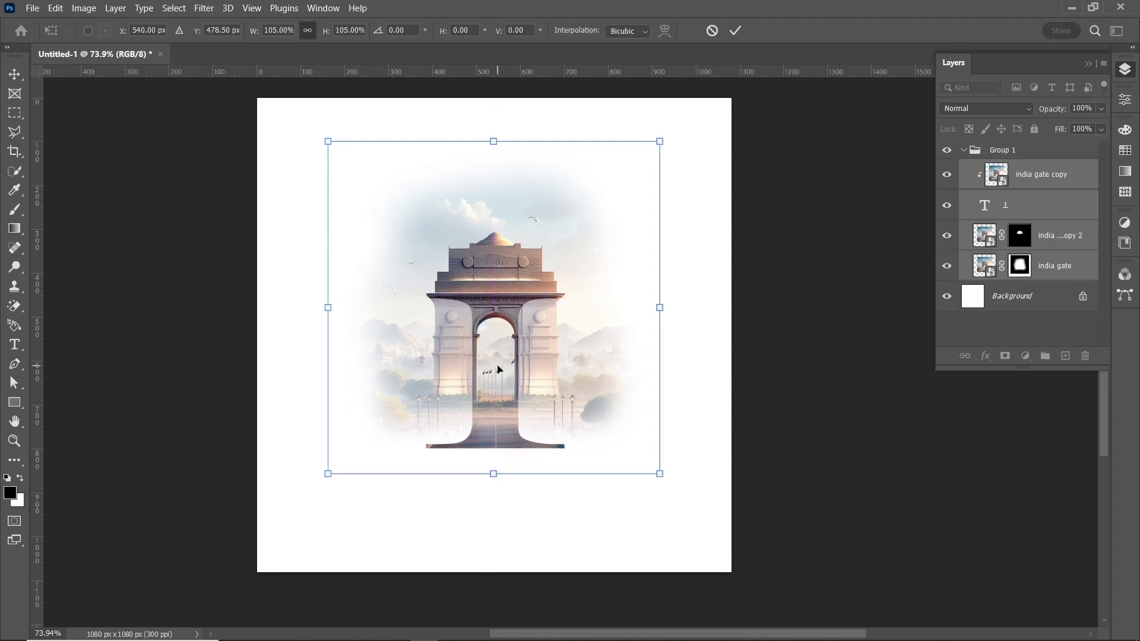
pyautogui.moveTo(499, 368); pyautogui.dragTo(498, 356)
pyautogui.press('Return')
pyautogui.click(794, 209)
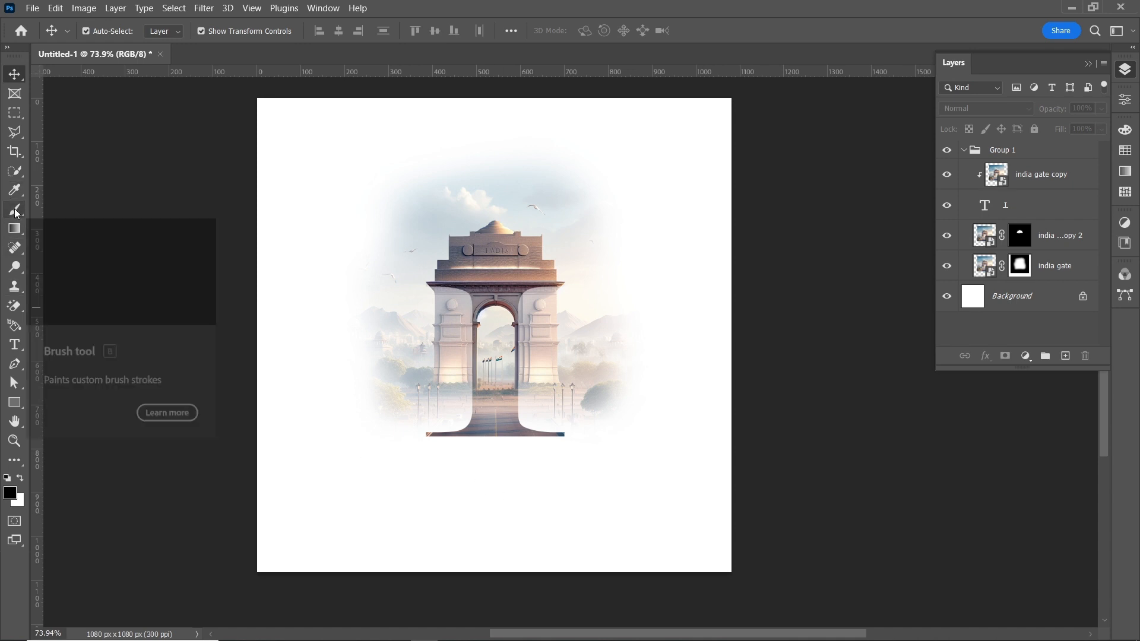
# - Collapse Group 1 and create a new empty layer directly below it
pyautogui.click(969, 152)
pyautogui.click(969, 152)
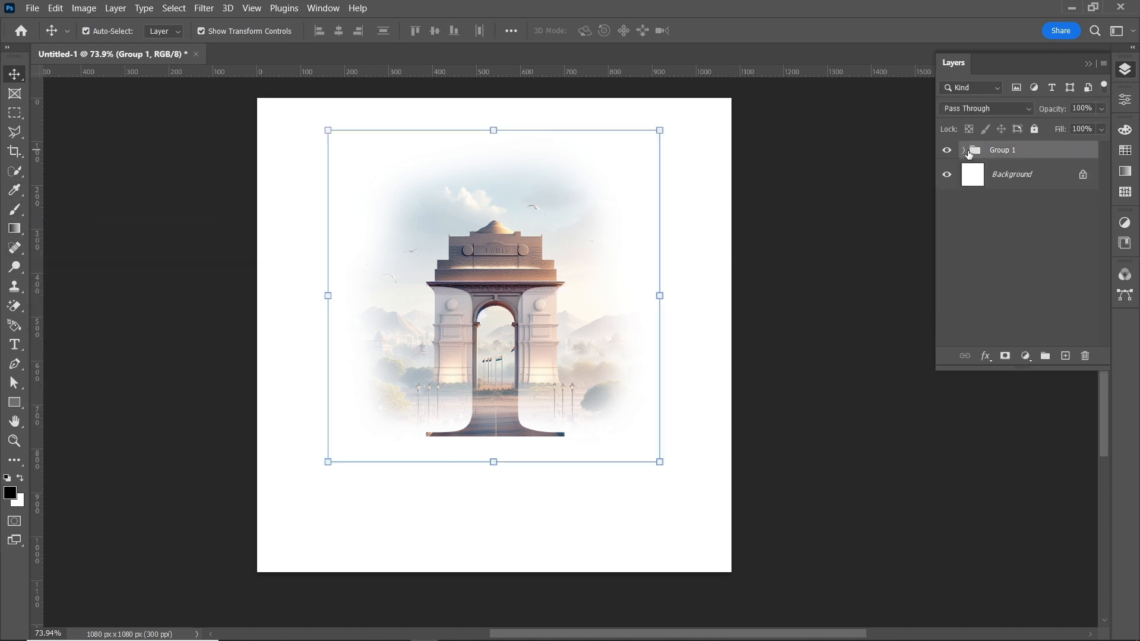
pyautogui.click(1066, 356)
pyautogui.moveTo(1043, 158); pyautogui.dragTo(1042, 192)
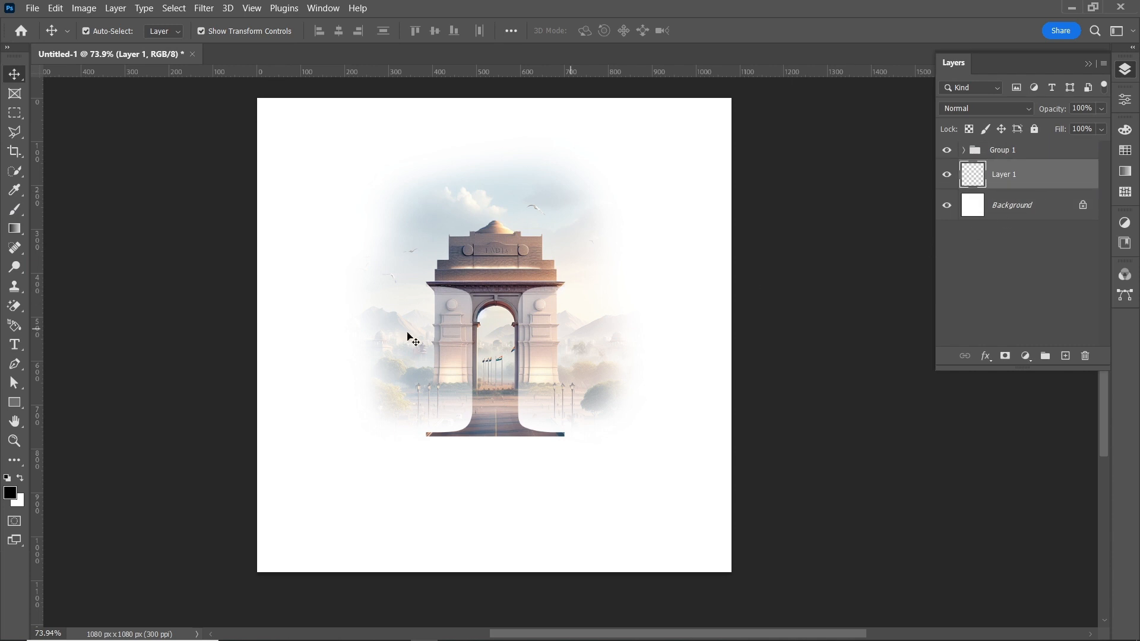
# - Set the foreground color to dark grey 484848 and stamp one soft 448 px brush spot behind the arch on the new layer
pyautogui.press('b')
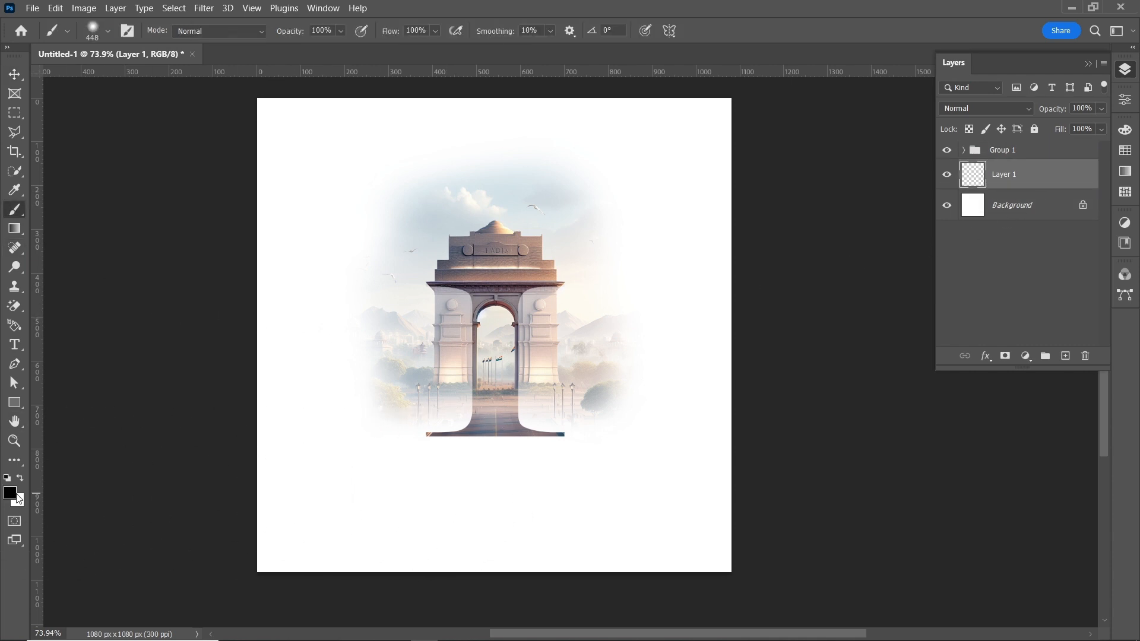
pyautogui.click(9, 495)
pyautogui.write('5d5d5d')
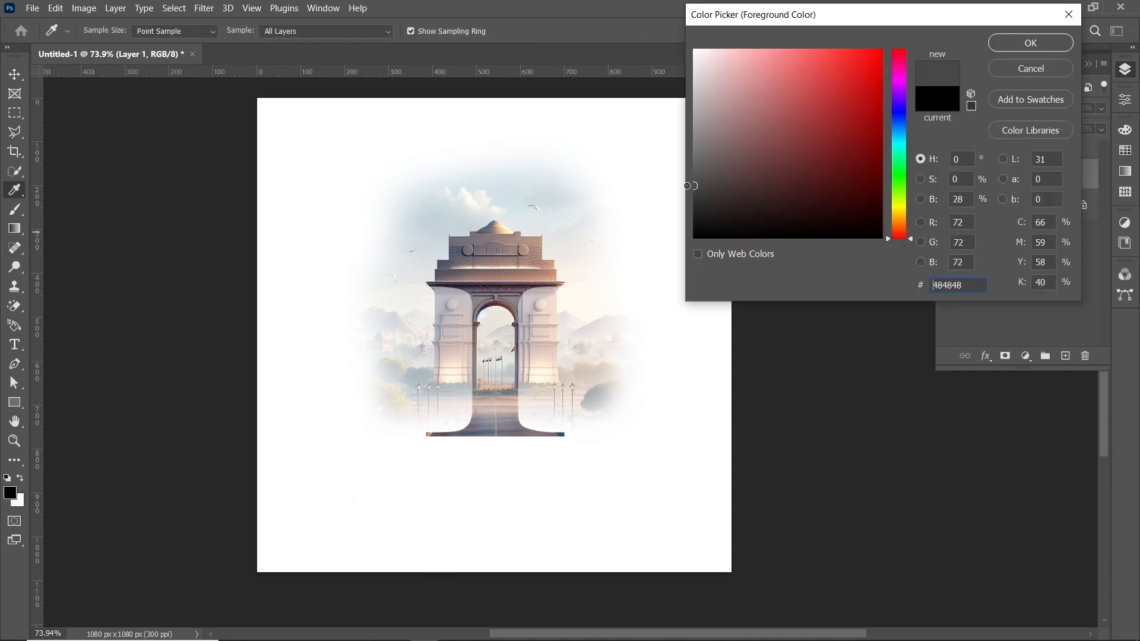
pyautogui.click(1016, 48)
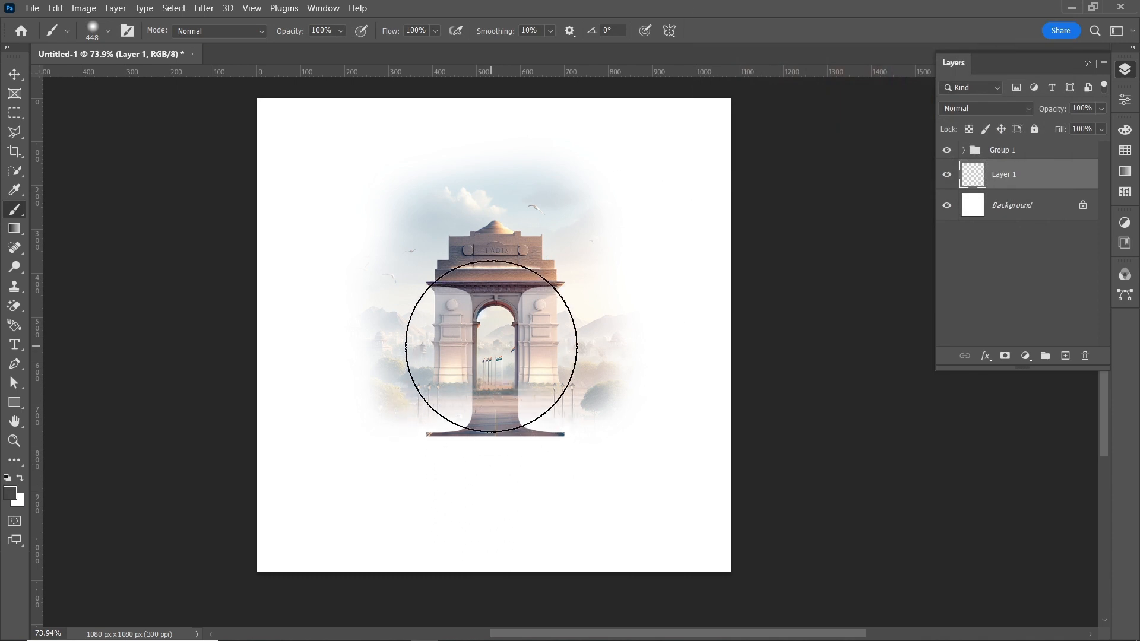
pyautogui.click(491, 334)
pyautogui.press('v')
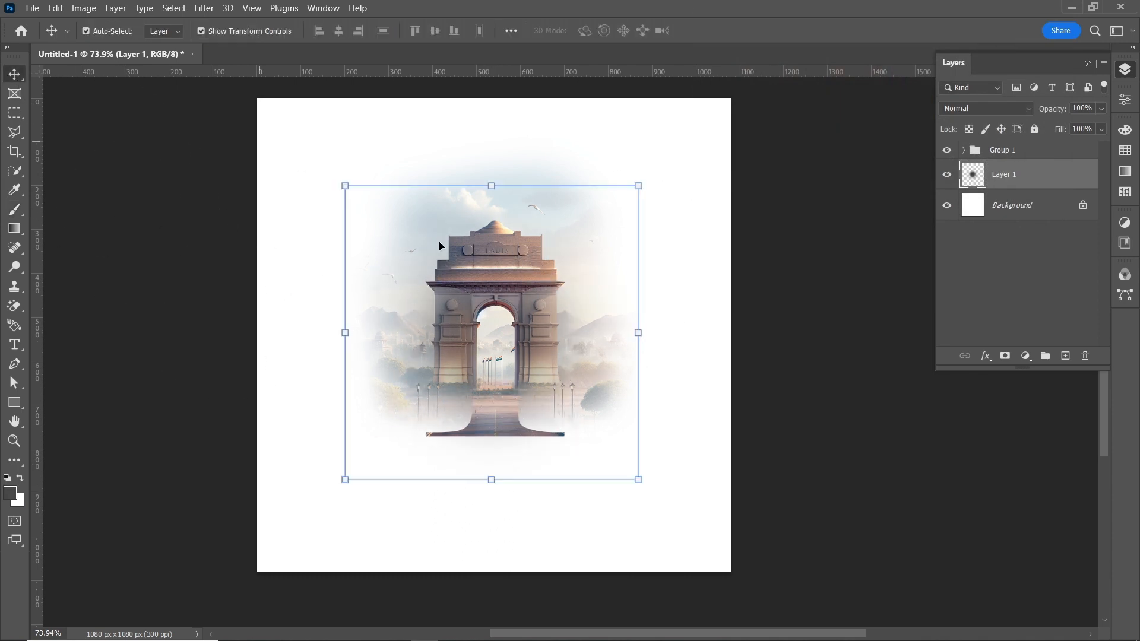
# - Flatten and widen the dark spot into a thin shadow below the arch's base and set its opacity to 76%
pyautogui.moveTo(492, 186)
pyautogui.mouseDown()
pyautogui.moveTo(516, 394)
pyautogui.moveTo(516, 458)
pyautogui.moveTo(493, 493)
pyautogui.mouseUp()
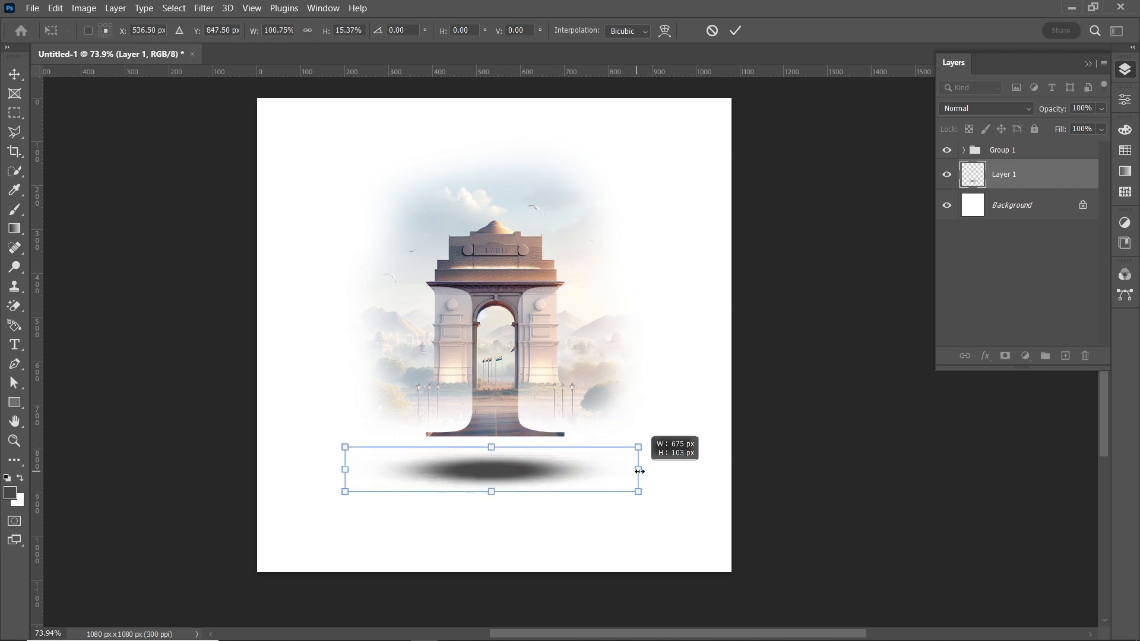
pyautogui.moveTo(639, 471); pyautogui.dragTo(716, 472)
pyautogui.moveTo(532, 448); pyautogui.dragTo(518, 466)
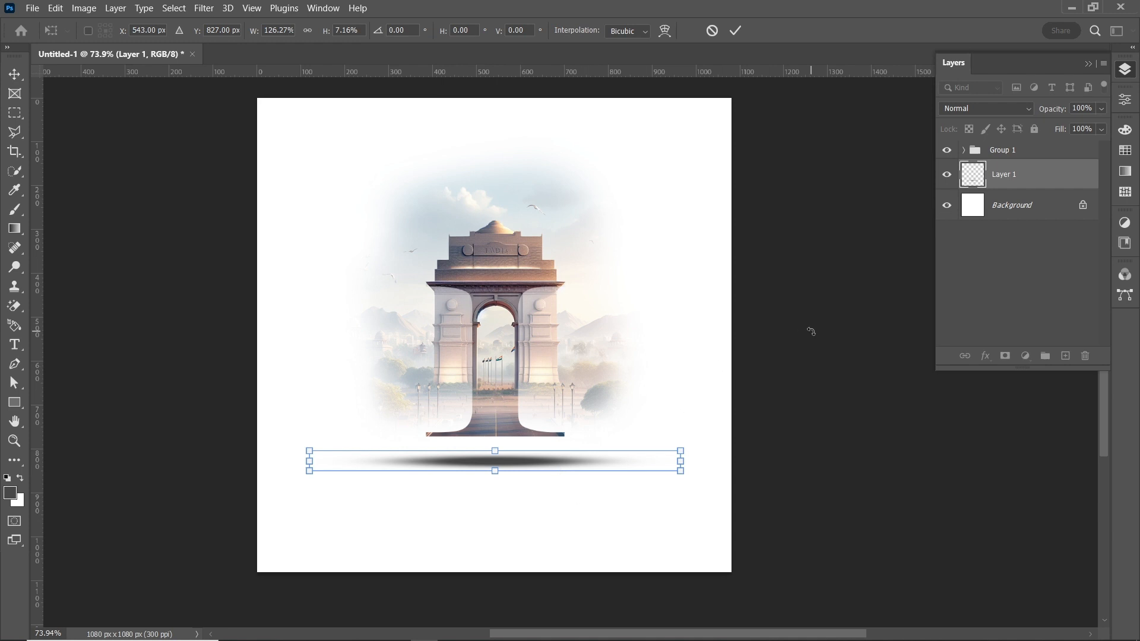
pyautogui.click(736, 30)
pyautogui.click(786, 461)
pyautogui.click(502, 469)
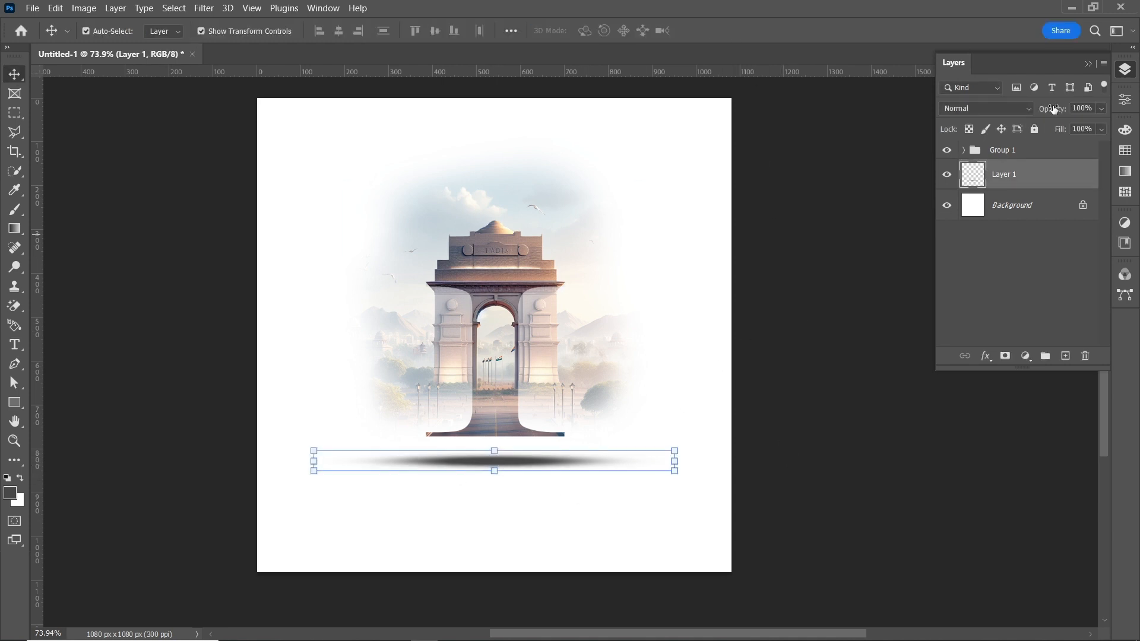
pyautogui.moveTo(1054, 108)
pyautogui.mouseDown()
pyautogui.moveTo(1017, 112)
pyautogui.moveTo(1037, 117)
pyautogui.mouseUp()
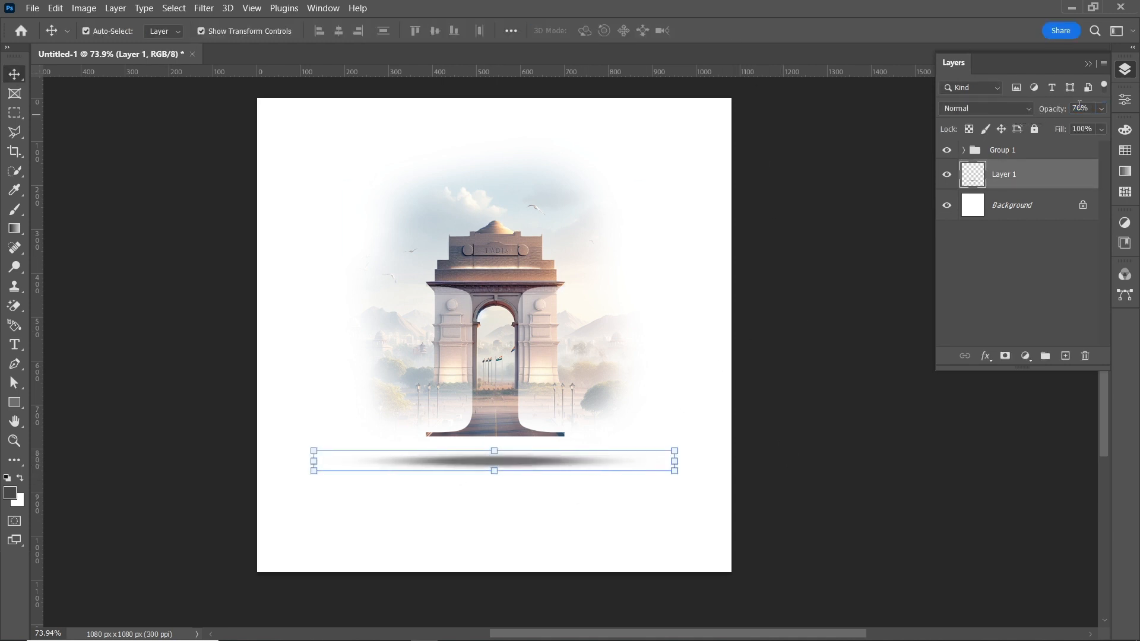
pyautogui.click(834, 401)
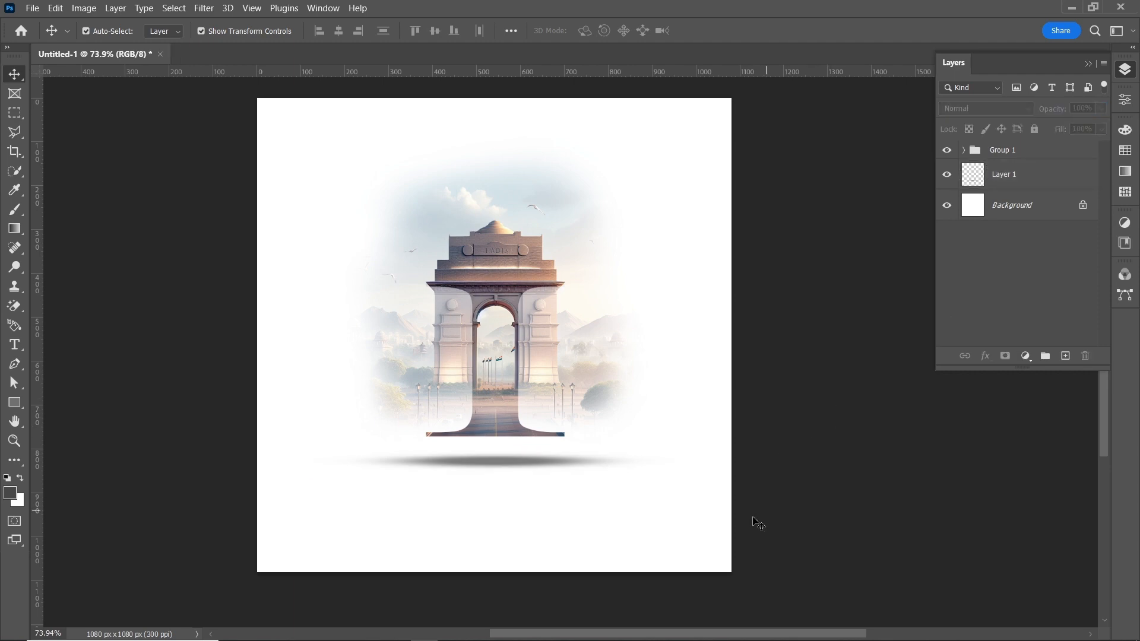
# - Place the cloud image, scale it to about 2.35% and position it beside the upper right of the arch
pyautogui.click(32, 7)
pyautogui.click(163, 300)
pyautogui.click(379, 123)
pyautogui.click(915, 476)
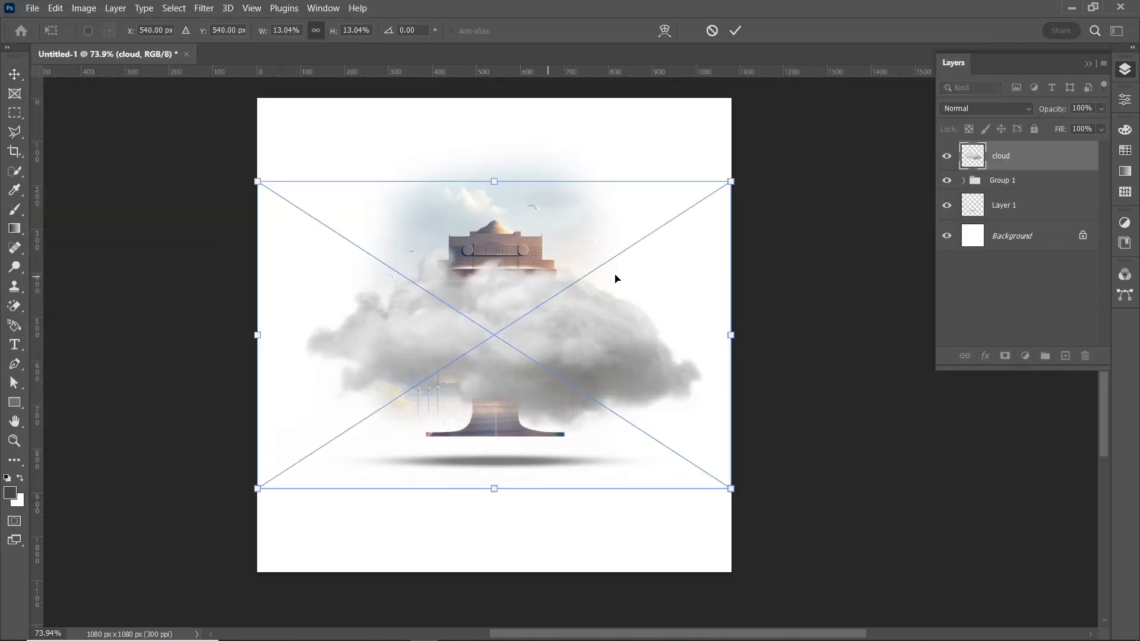
pyautogui.moveTo(732, 181); pyautogui.dragTo(606, 224)
pyautogui.scroll(5, 596, 191)
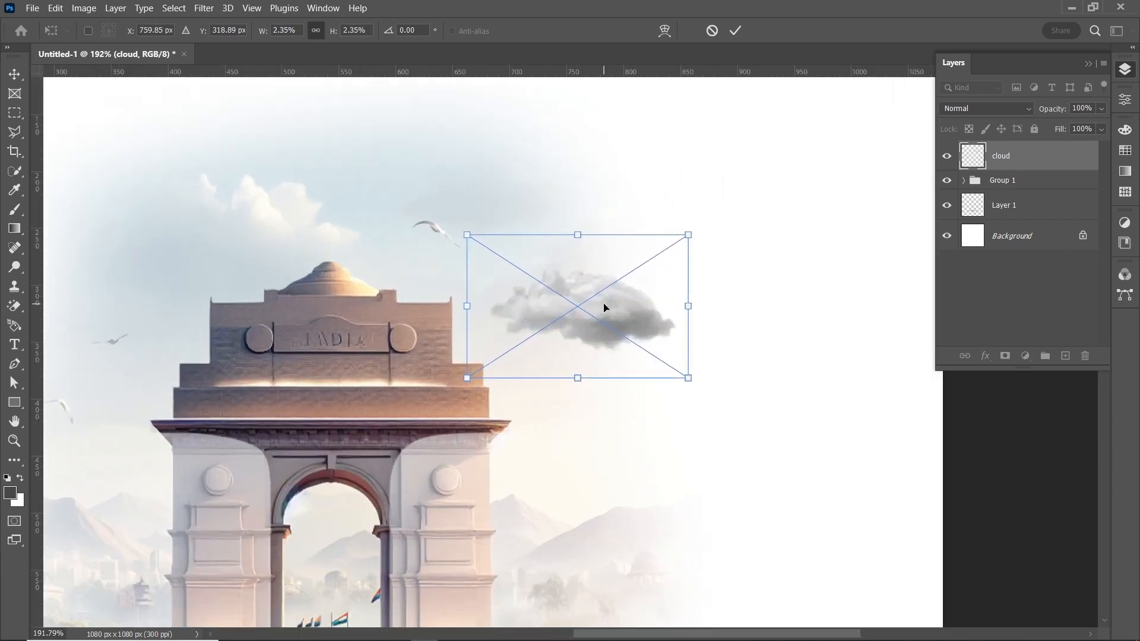
pyautogui.press('Return')
# - Duplicate the cloud, flip the copy horizontally, shrink it and place it above and right of the original
pyautogui.moveTo(590, 297); pyautogui.dragTo(684, 317)
pyautogui.hotkey('ctrl', 't')
pyautogui.rightClick(732, 340)
pyautogui.click(720, 356)
pyautogui.moveTo(819, 317); pyautogui.dragTo(702, 219)
pyautogui.click(735, 30)
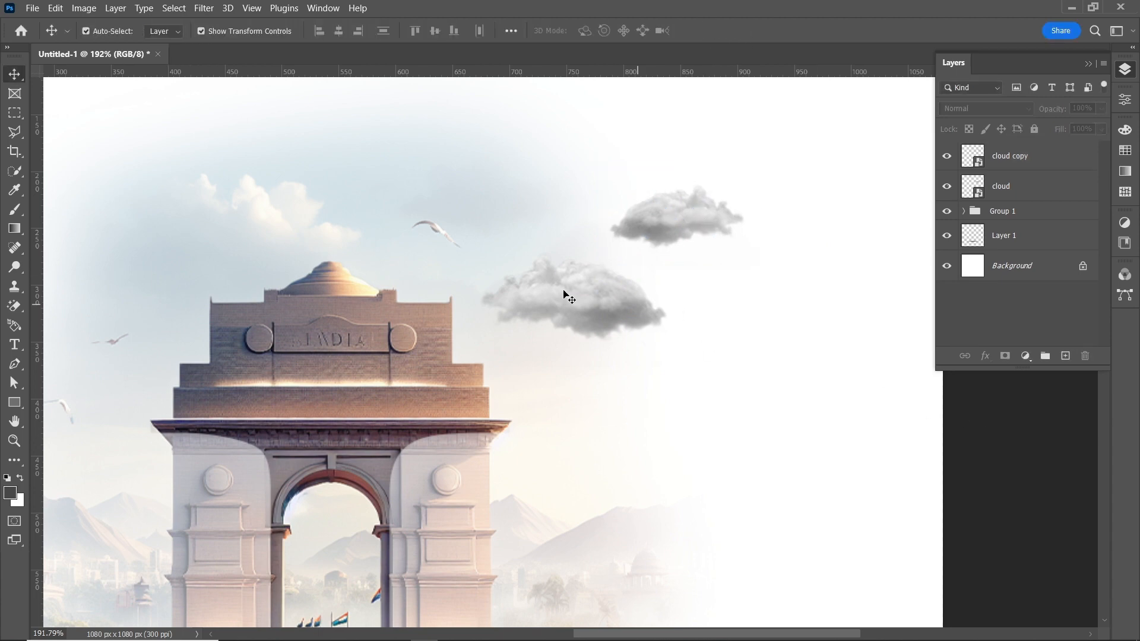
# - Duplicate the original cloud again, scale the copy to about 1.35% and place it to the right of the original
pyautogui.moveTo(565, 293); pyautogui.dragTo(814, 294)
pyautogui.hotkey('ctrl', 't')
pyautogui.moveTo(891, 288); pyautogui.dragTo(784, 297)
pyautogui.hotkey('ctrl', '0')
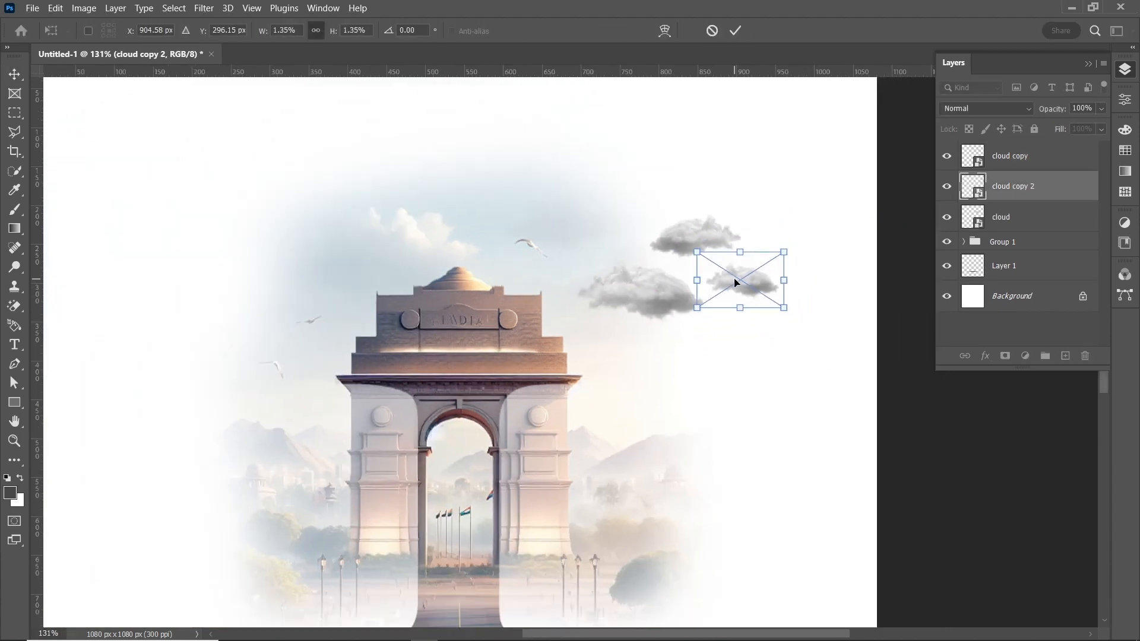
pyautogui.click(735, 30)
# - Reposition the three clouds into a looser cluster beside the upper right of the arch
pyautogui.click(726, 205)
pyautogui.moveTo(694, 300); pyautogui.dragTo(682, 310)
pyautogui.moveTo(742, 273); pyautogui.dragTo(722, 281)
pyautogui.moveTo(719, 237); pyautogui.dragTo(683, 240)
pyautogui.click(895, 450)
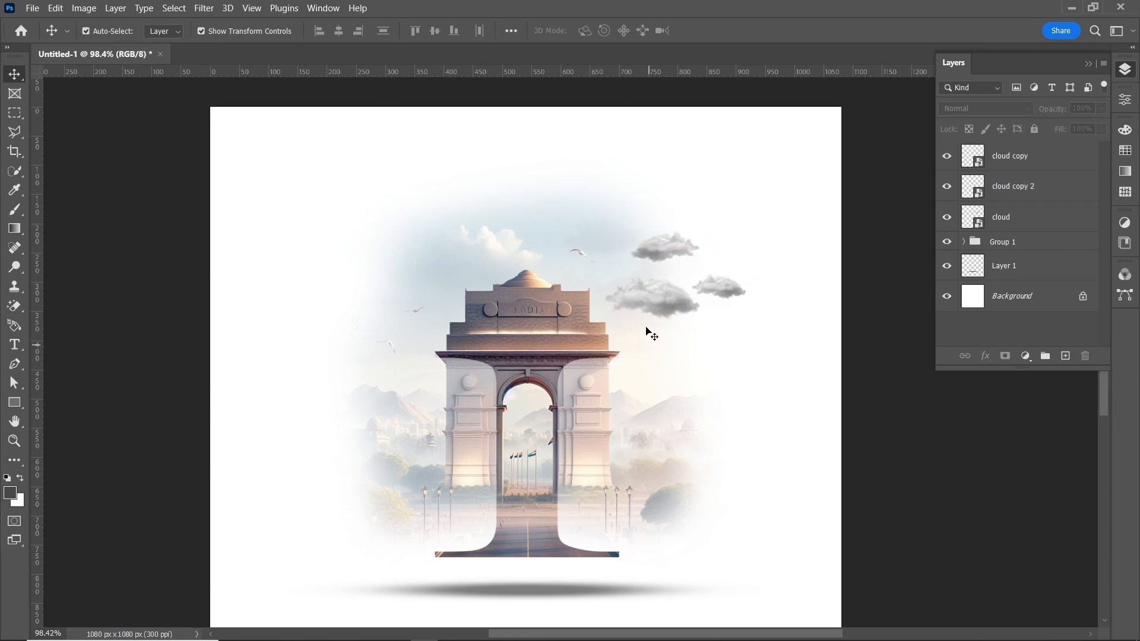
# - Copy the largest and smallest clouds to the left of the arch's top and shift the larger copy slightly further left
pyautogui.click(671, 308)
pyautogui.moveTo(649, 302); pyautogui.dragTo(378, 282)
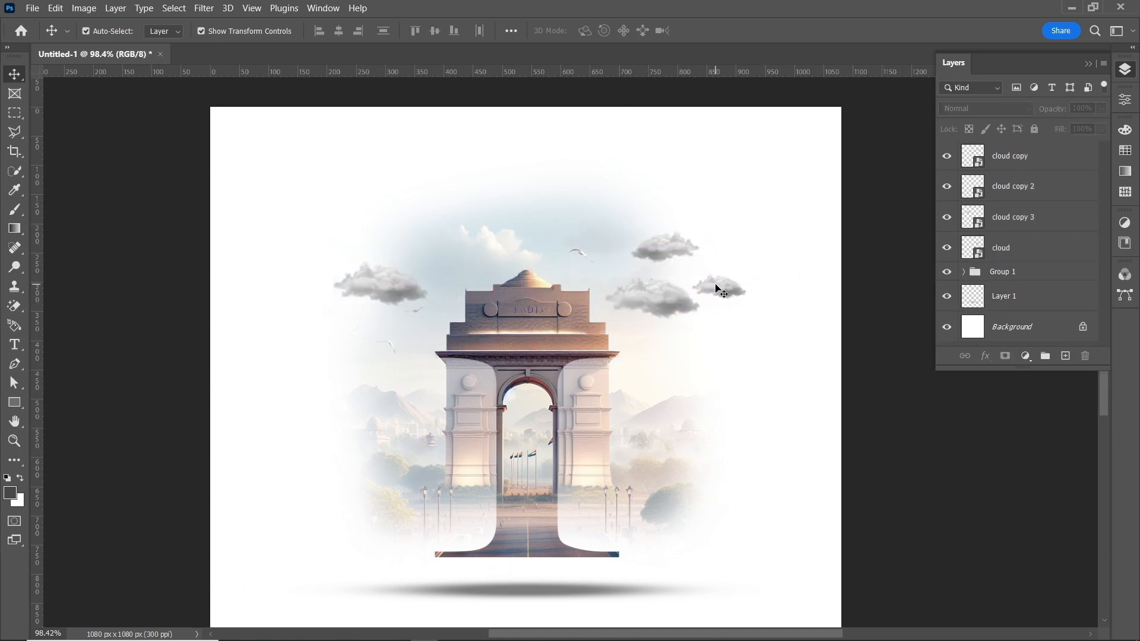
pyautogui.moveTo(720, 287); pyautogui.dragTo(409, 331)
pyautogui.click(911, 410)
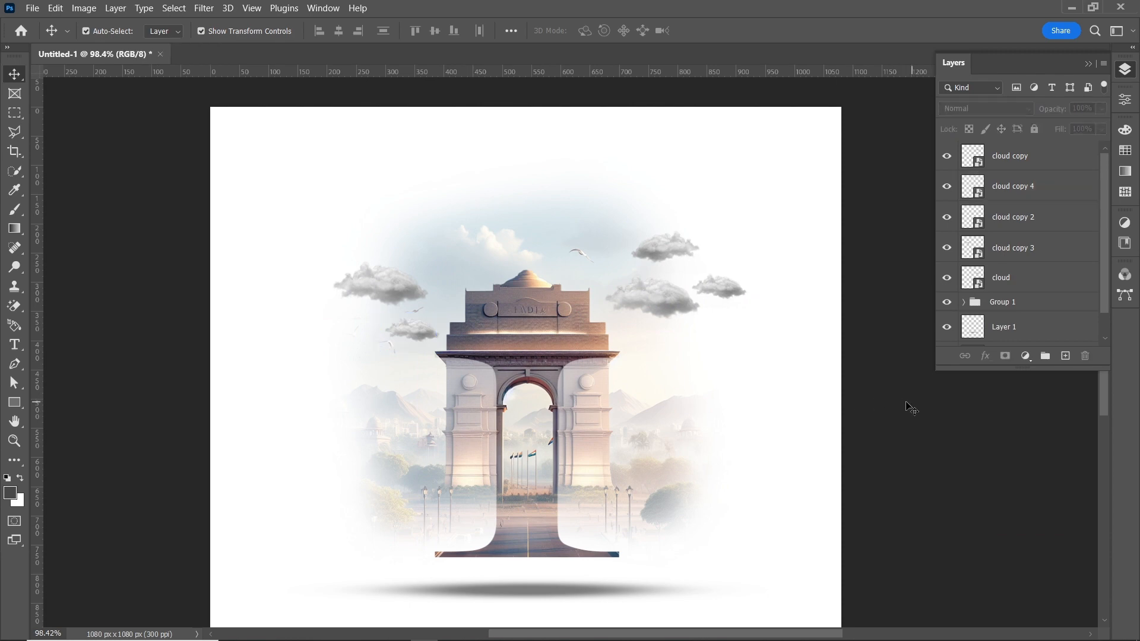
pyautogui.moveTo(373, 286); pyautogui.dragTo(359, 288)
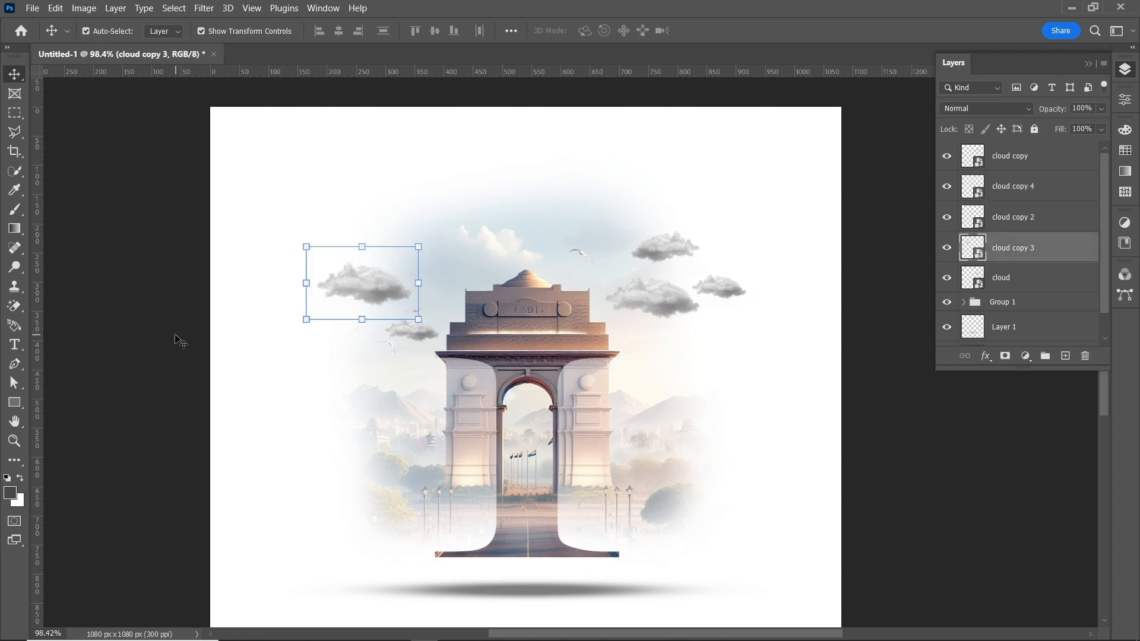
pyautogui.click(179, 338)
# - Group all five cloud layers
pyautogui.keyDown('shift'); pyautogui.click(1050, 278); pyautogui.keyUp('shift')
pyautogui.keyDown('shift'); pyautogui.click(1051, 248); pyautogui.keyUp('shift')
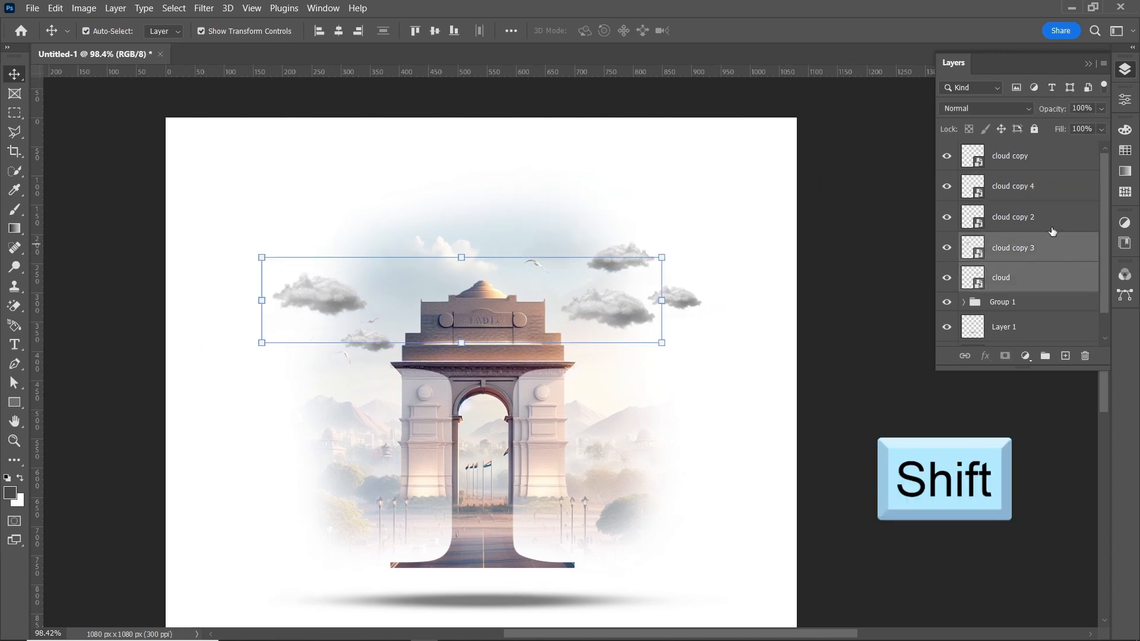
pyautogui.keyDown('shift'); pyautogui.click(1052, 166); pyautogui.keyUp('shift')
pyautogui.hotkey('ctrl', 'g')
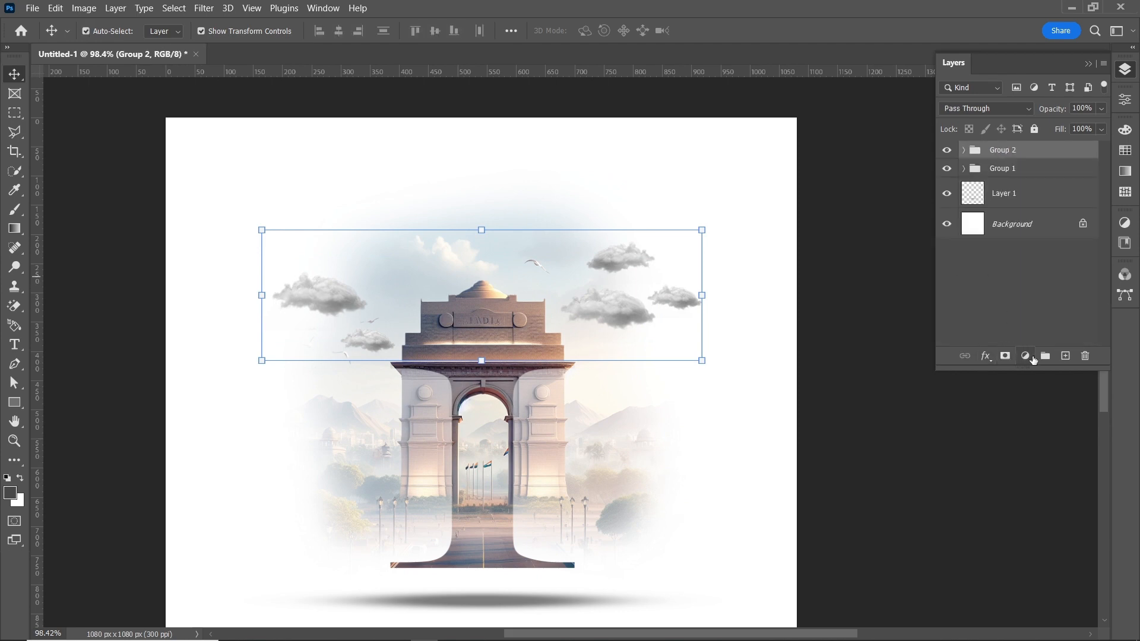
# - Clip a Hue/Saturation adjustment to the cloud group with Colorize on, hue 227, saturation 23 and lightness +45
pyautogui.click(1031, 357)
pyautogui.click(1050, 489)
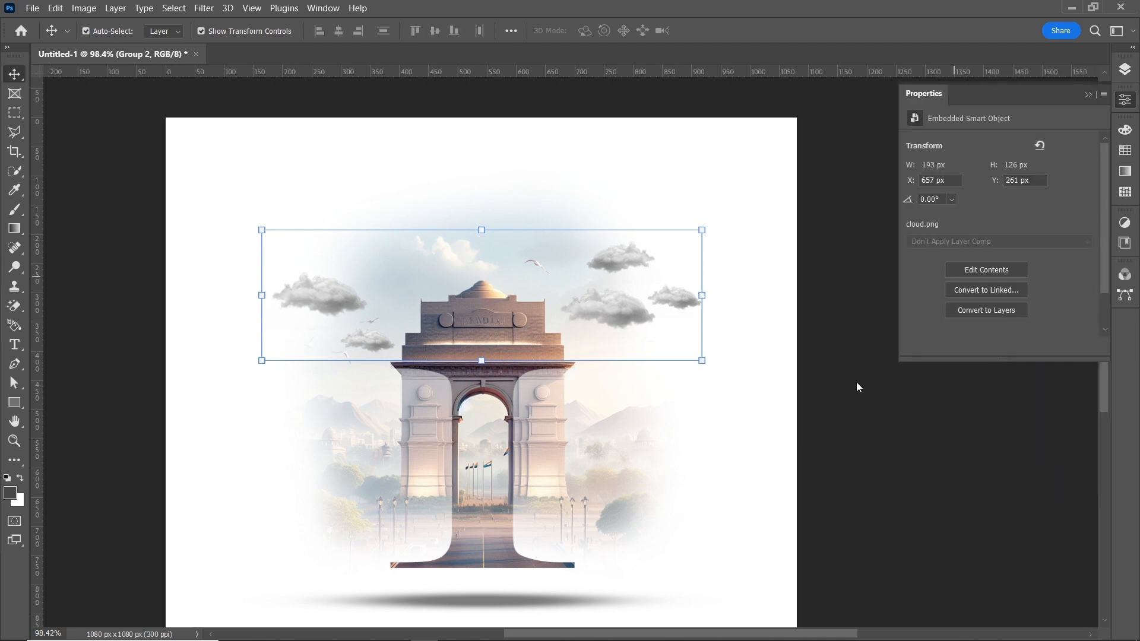
pyautogui.click(983, 278)
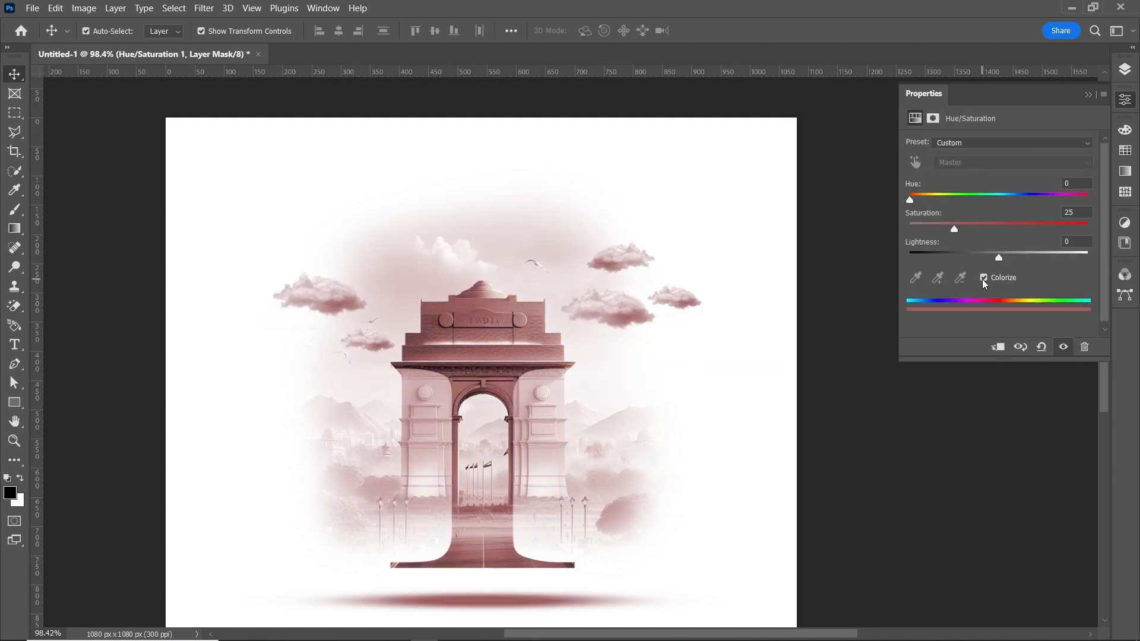
pyautogui.click(997, 347)
pyautogui.moveTo(910, 200); pyautogui.dragTo(1023, 204)
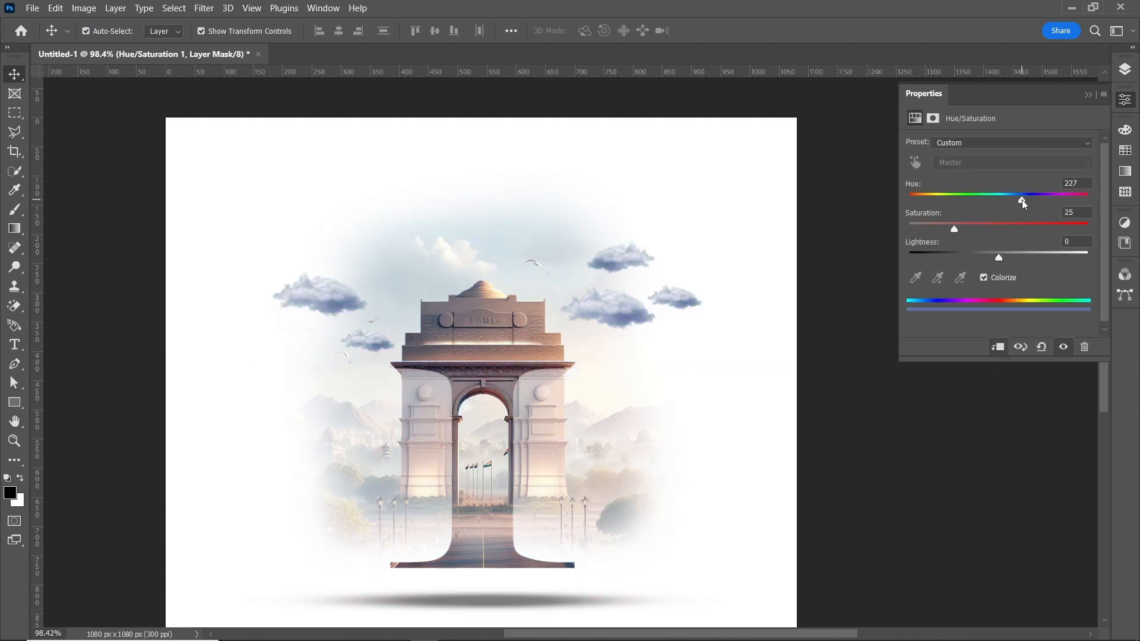
pyautogui.moveTo(998, 258); pyautogui.dragTo(1028, 258)
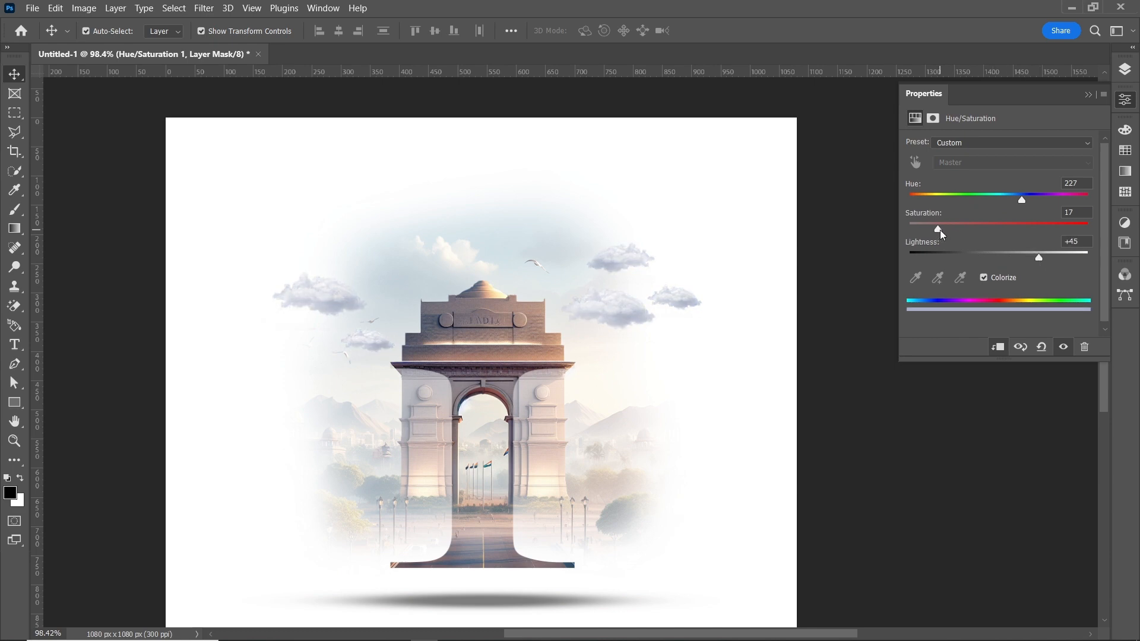
pyautogui.moveTo(940, 230); pyautogui.dragTo(950, 233)
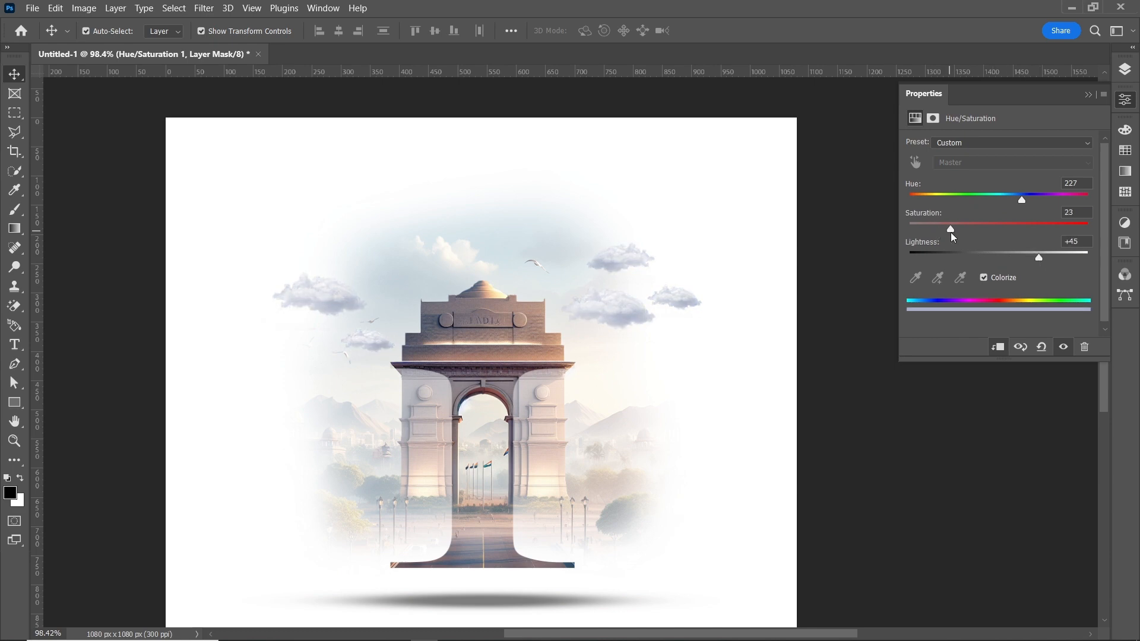
# - Lower the opacity of the cloud group, Group 2, to 71%
pyautogui.click(1086, 95)
pyautogui.click(1124, 69)
pyautogui.click(1039, 179)
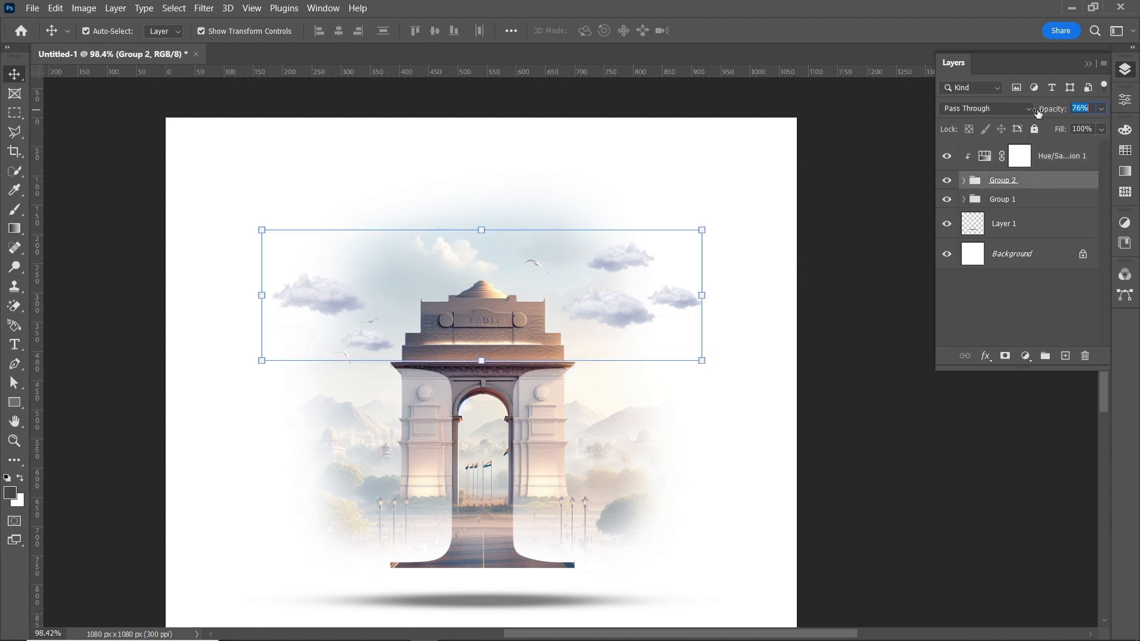
pyautogui.moveTo(1038, 113); pyautogui.dragTo(1027, 113)
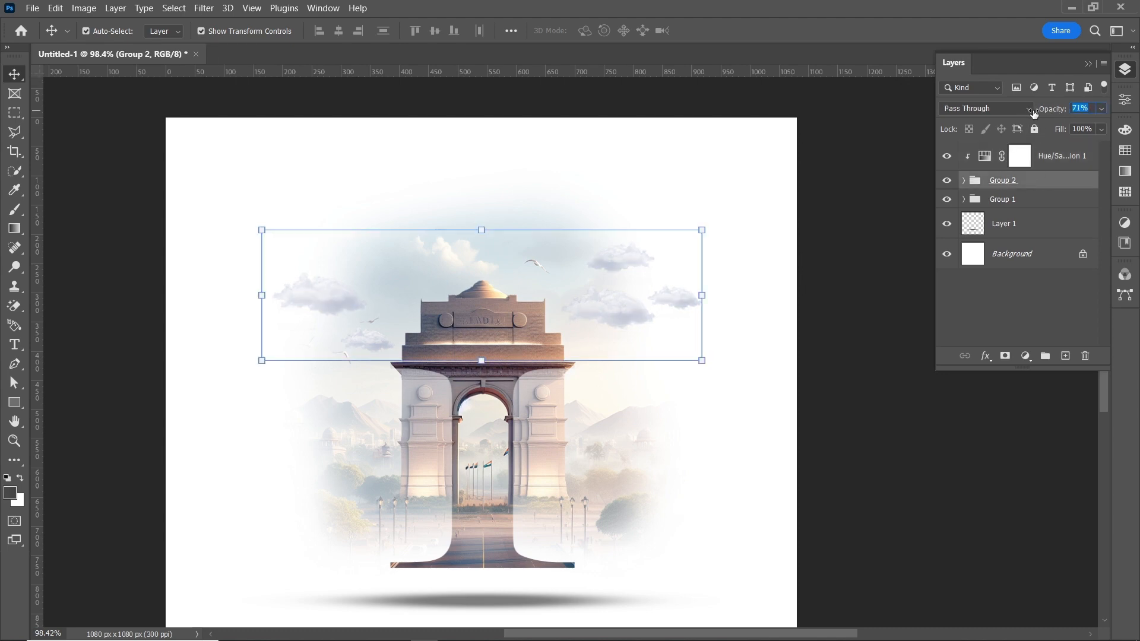
pyautogui.click(879, 247)
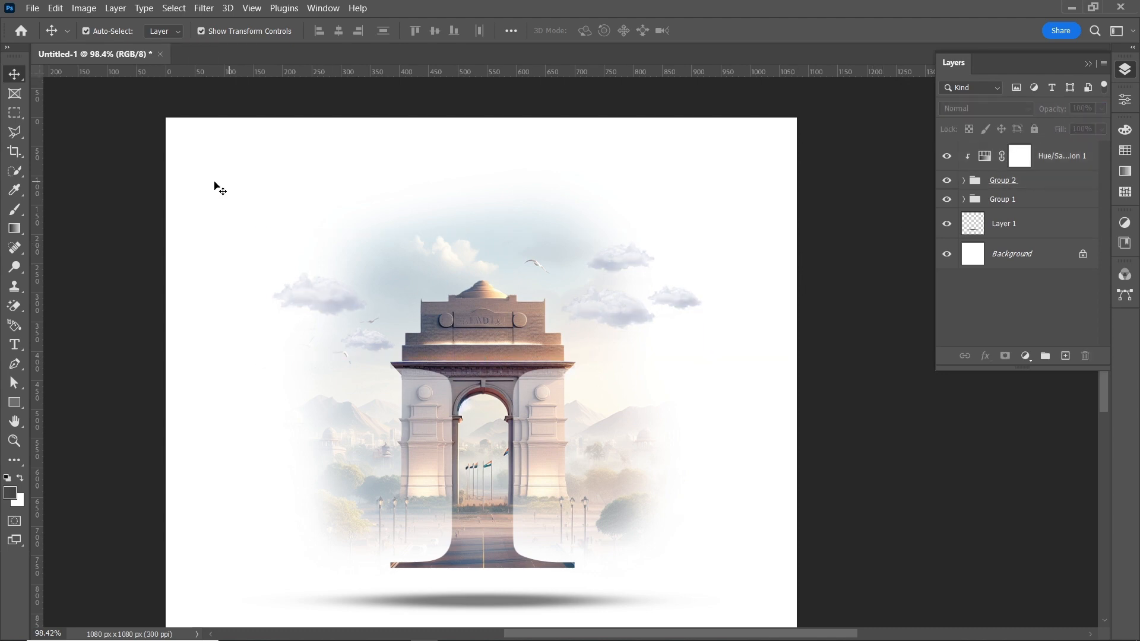
# - Place the birds image, shrink it and position the flock beside the top of the arch
pyautogui.click(32, 7)
pyautogui.click(53, 303)
pyautogui.click(296, 123)
pyautogui.click(914, 476)
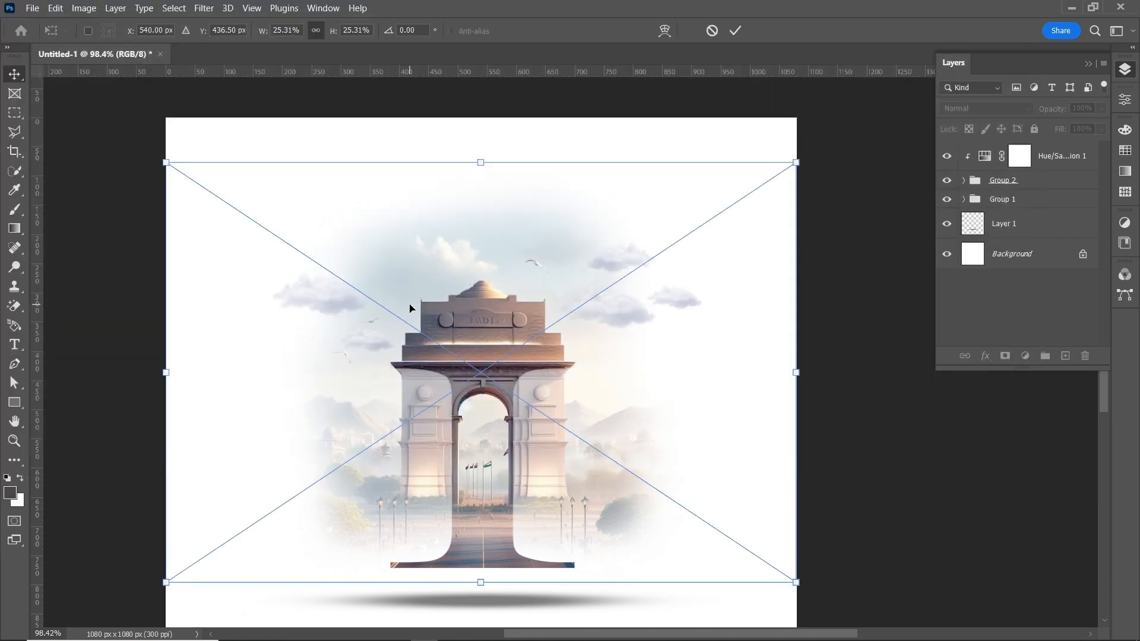
pyautogui.moveTo(481, 162); pyautogui.dragTo(474, 496)
pyautogui.moveTo(494, 544); pyautogui.dragTo(372, 302)
pyautogui.press('Return')
# - Flip the birds copy horizontally so the flocks mirror each other on both sides of the arch's top
pyautogui.hotkey('ctrl', 't')
pyautogui.rightClick(355, 299)
pyautogui.click(396, 566)
# - Switch to the Eraser tool and rasterize the birds copy layer for erasing
pyautogui.scroll(5, 369, 295)
pyautogui.scroll(1, 368, 295)
pyautogui.rightClick(13, 307)
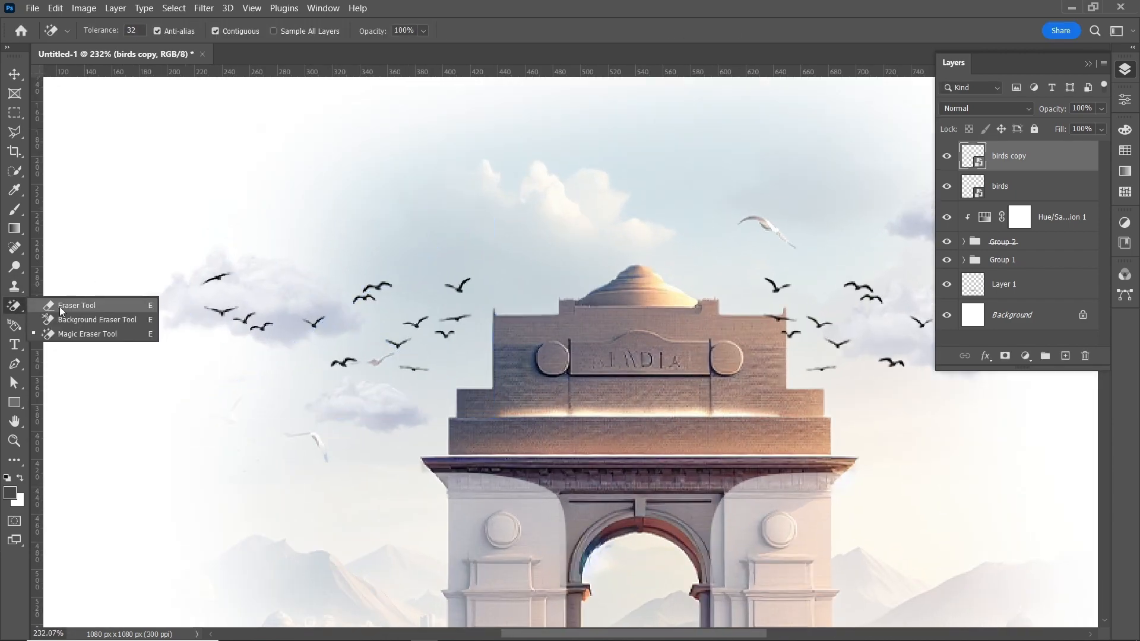
pyautogui.click(65, 305)
pyautogui.click(270, 307)
pyautogui.click(700, 256)
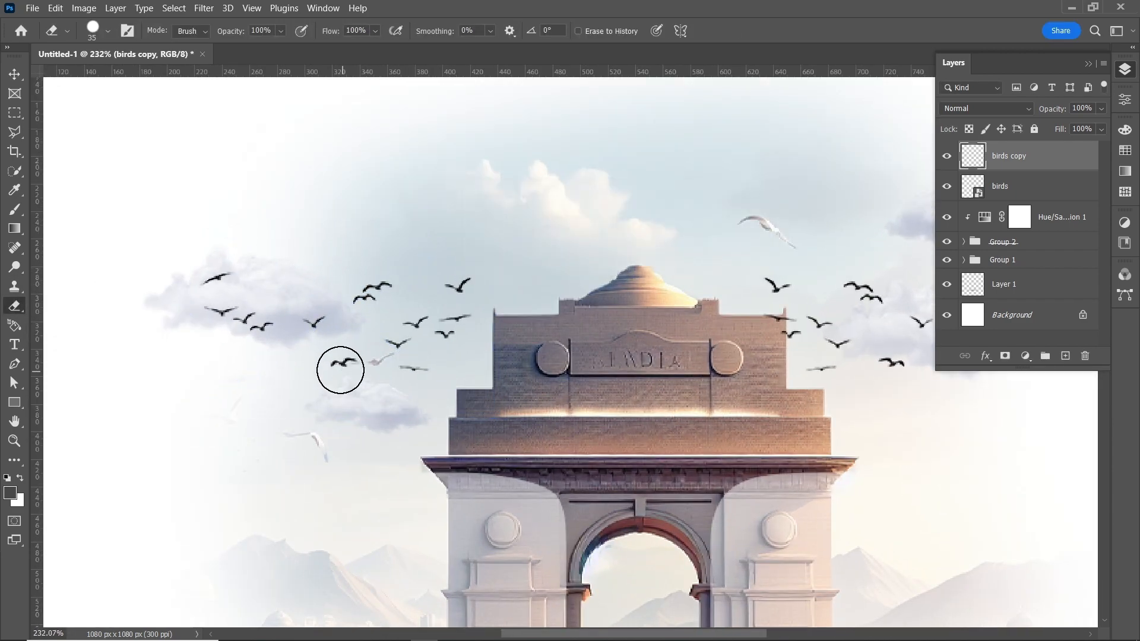
# - Erase several birds from the left flock, using a 35 px eraser and a 15 px one for tight spots
pyautogui.moveTo(340, 370); pyautogui.dragTo(415, 381)
pyautogui.click(456, 284)
pyautogui.click(372, 285)
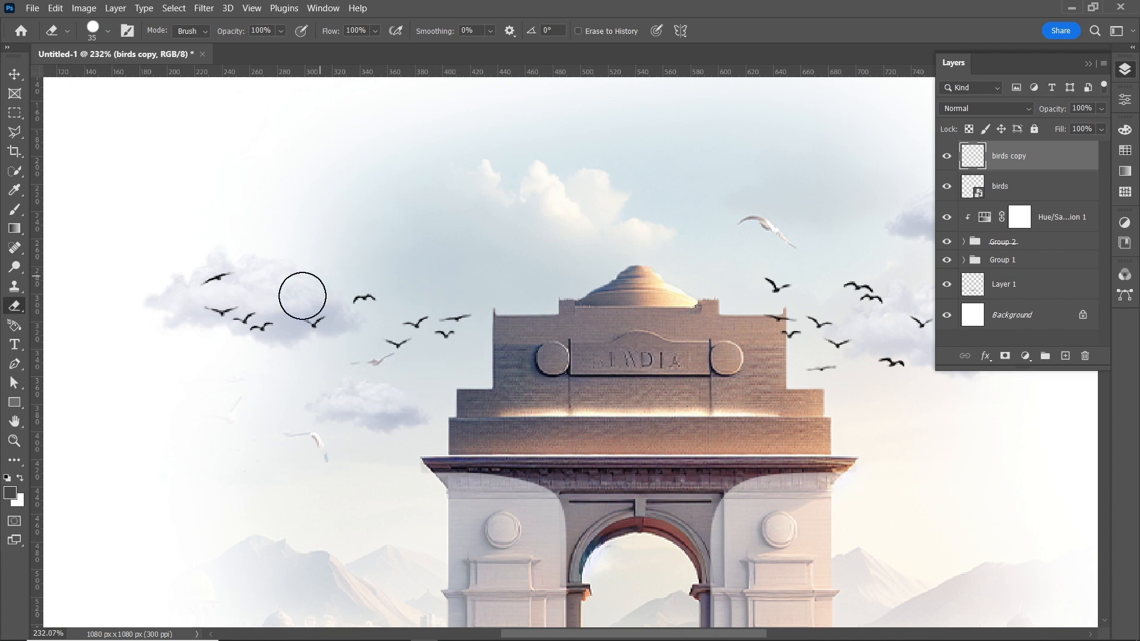
pyautogui.click(259, 328)
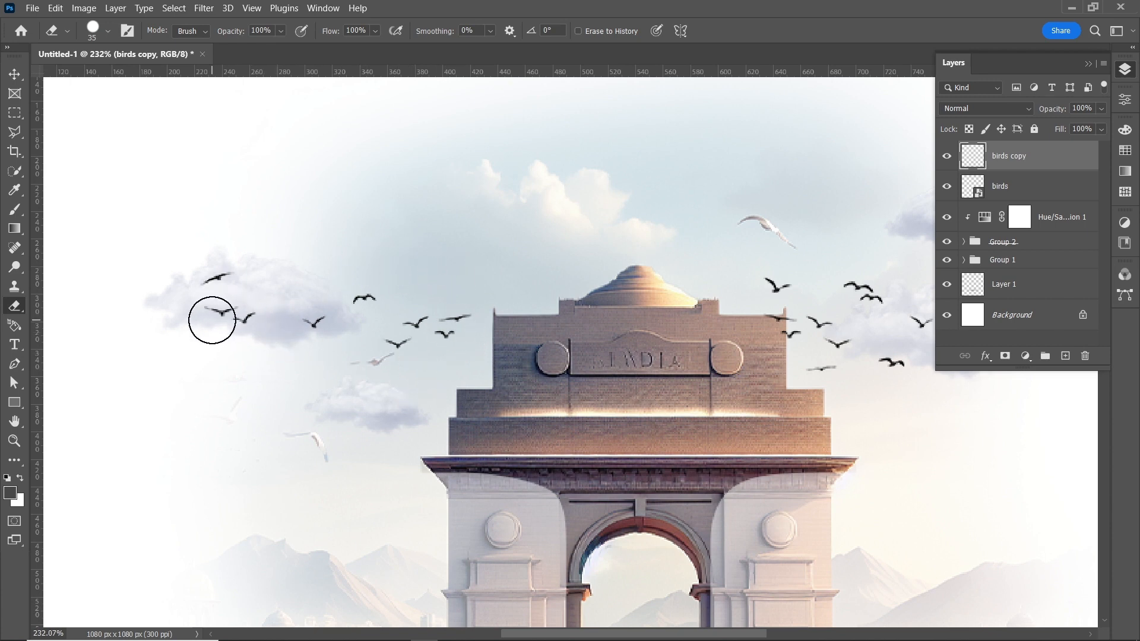
pyautogui.press('[')
pyautogui.press('[')
pyautogui.click(220, 311)
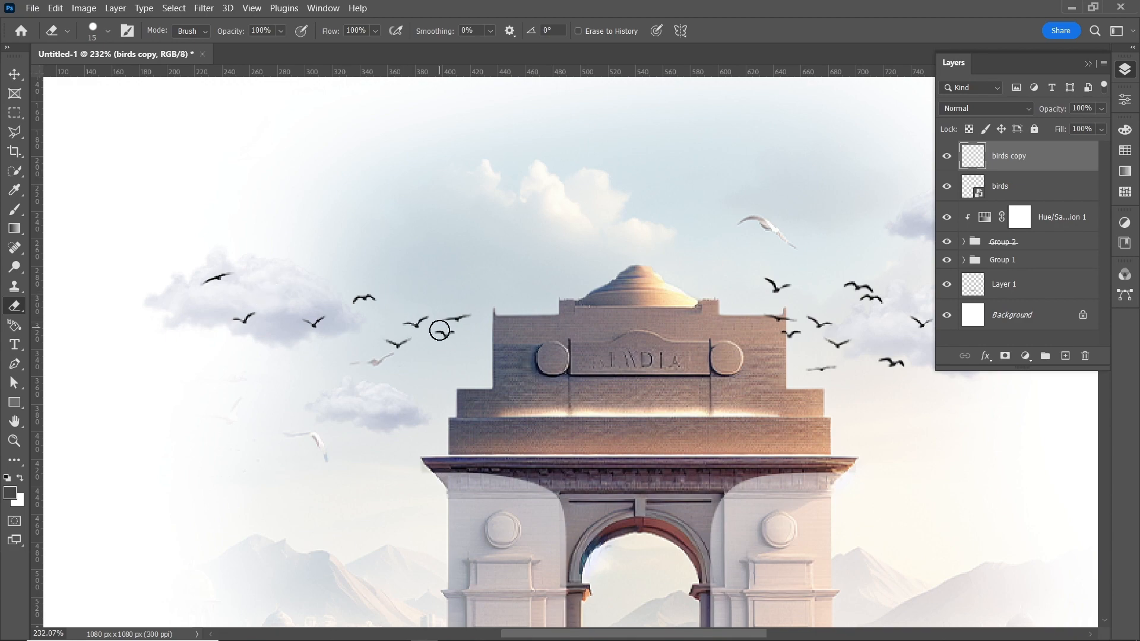
# - Rasterize the birds layer and erase several birds from the right flock, including one overlapping the arch, then return to the Move tool
pyautogui.scroll(-7, 467, 307)
pyautogui.moveTo(447, 314)
pyautogui.mouseDown()
pyautogui.moveTo(499, 305)
pyautogui.moveTo(426, 288)
pyautogui.mouseUp()
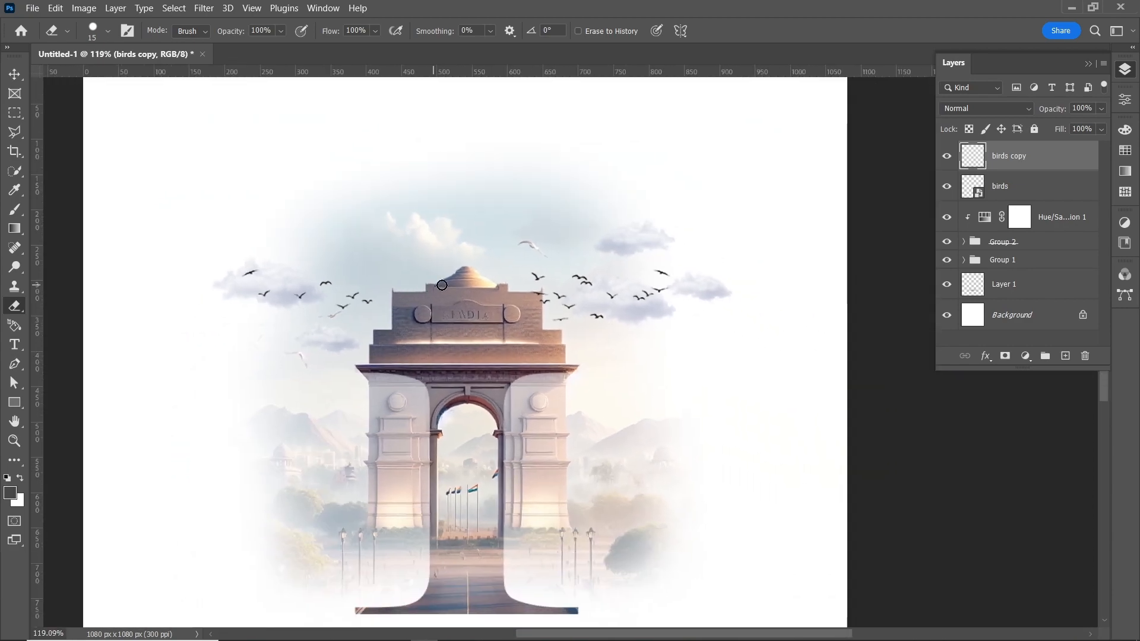
pyautogui.click(1047, 188)
pyautogui.click(537, 277)
pyautogui.click(537, 256)
pyautogui.scroll(5, 583, 273)
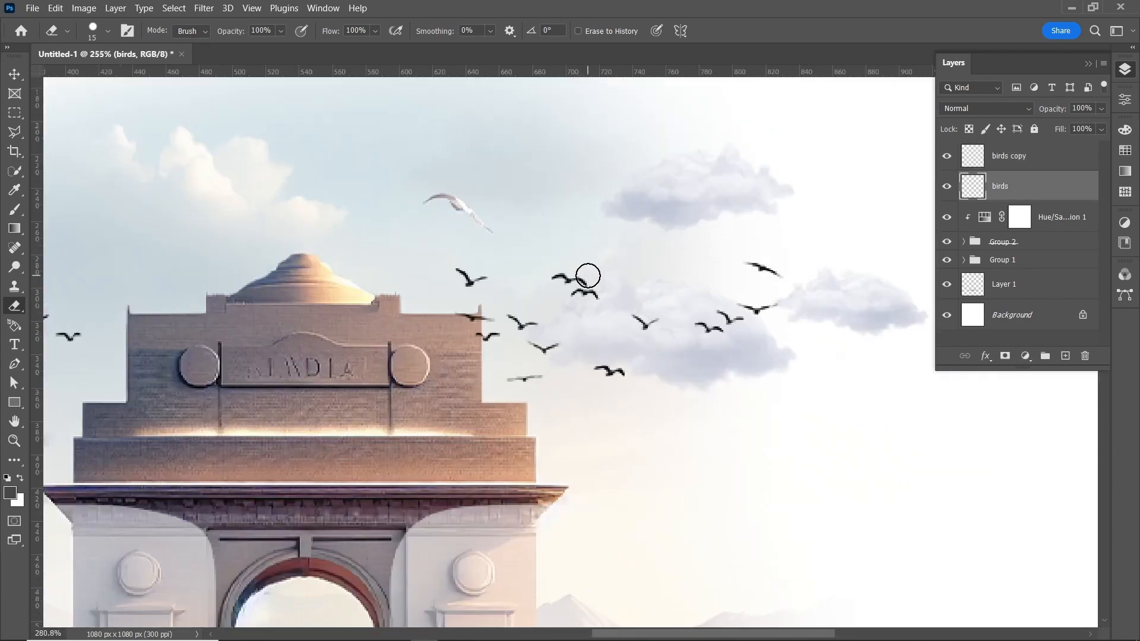
pyautogui.moveTo(458, 316); pyautogui.dragTo(488, 313)
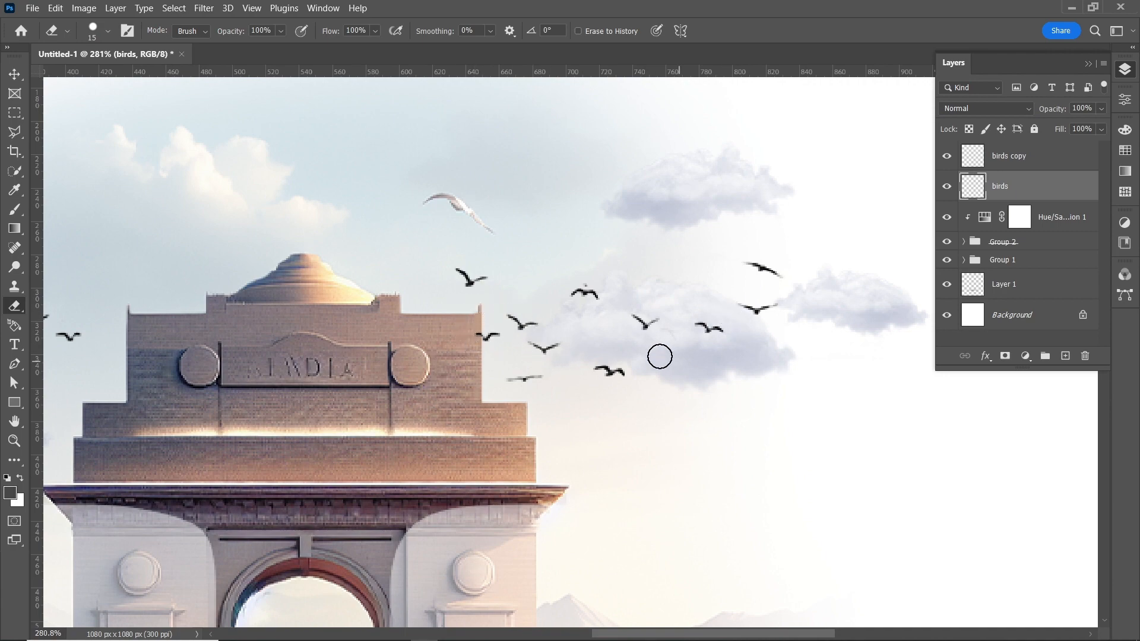
pyautogui.scroll(-5, 580, 315)
pyautogui.press('v')
pyautogui.scroll(-2, 820, 304)
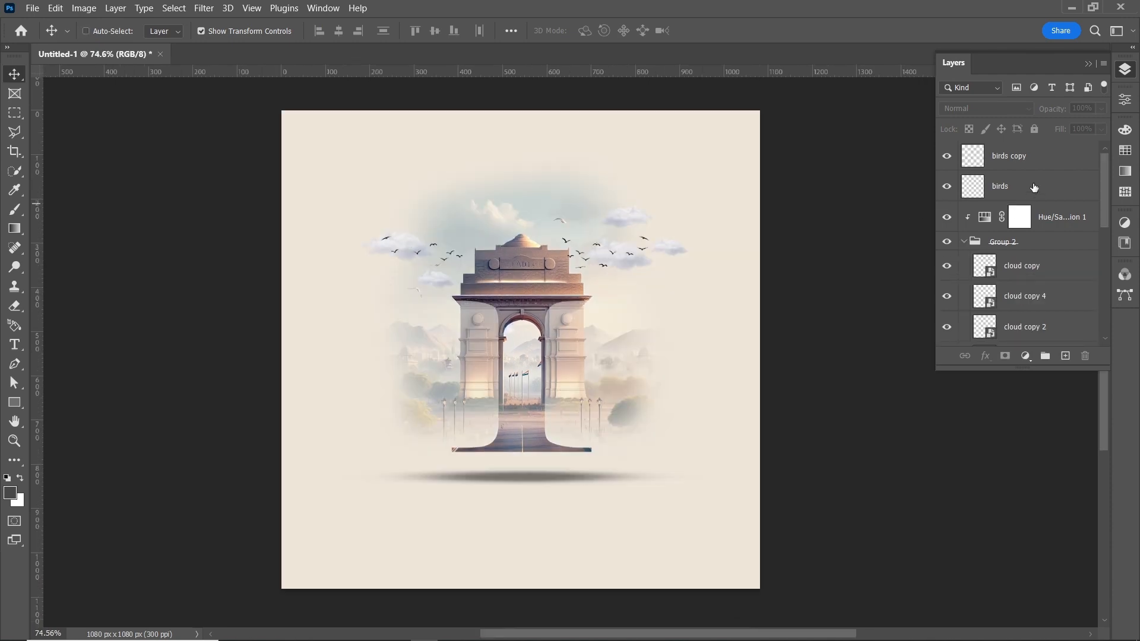
# - Group the birds and birds copy layers
pyautogui.click(1033, 187)
pyautogui.keyDown('shift'); pyautogui.click(1042, 159); pyautogui.keyUp('shift')
pyautogui.hotkey('ctrl', 'g')
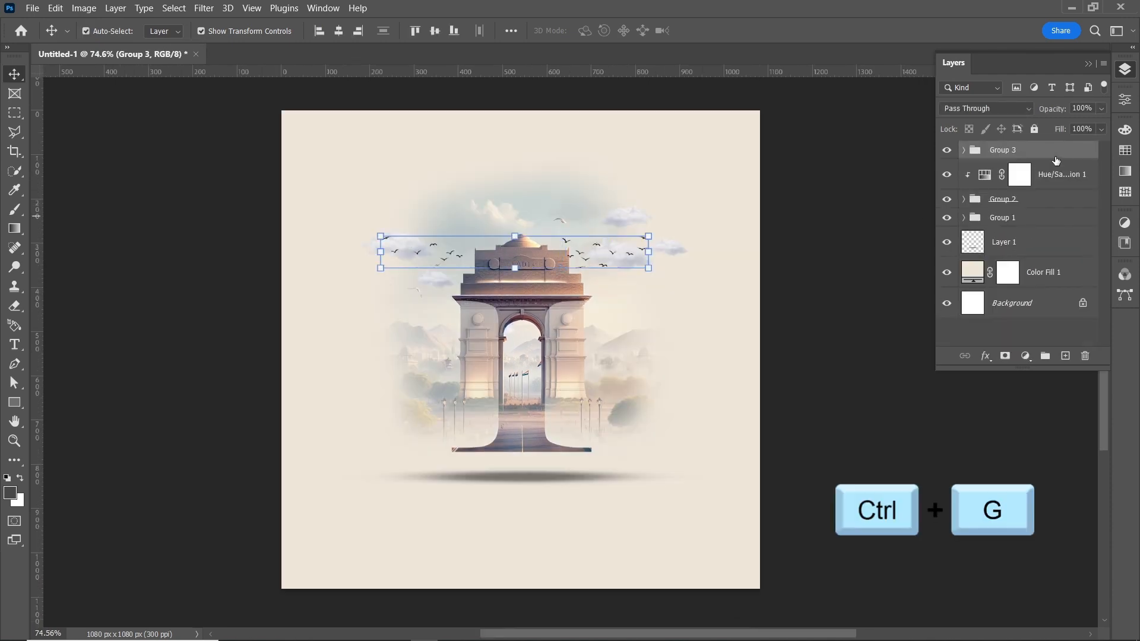
# - Add the text "INDIA" below the monument's shadow in Microsoft Himalaya Regular at 10 pt
pyautogui.click(14, 344)
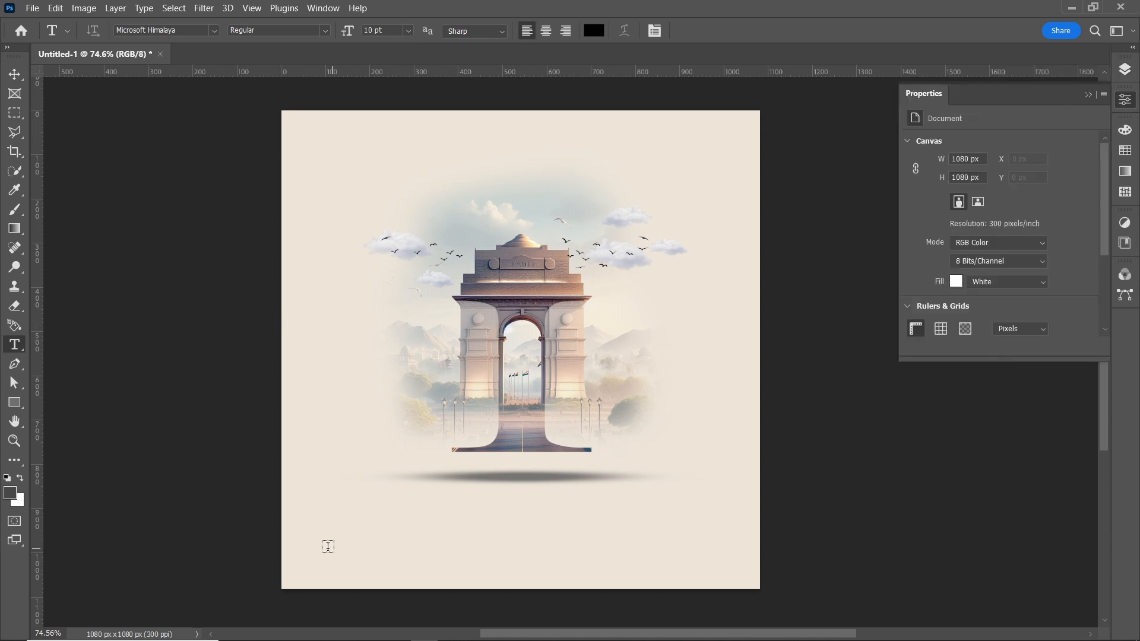
pyautogui.click(423, 514)
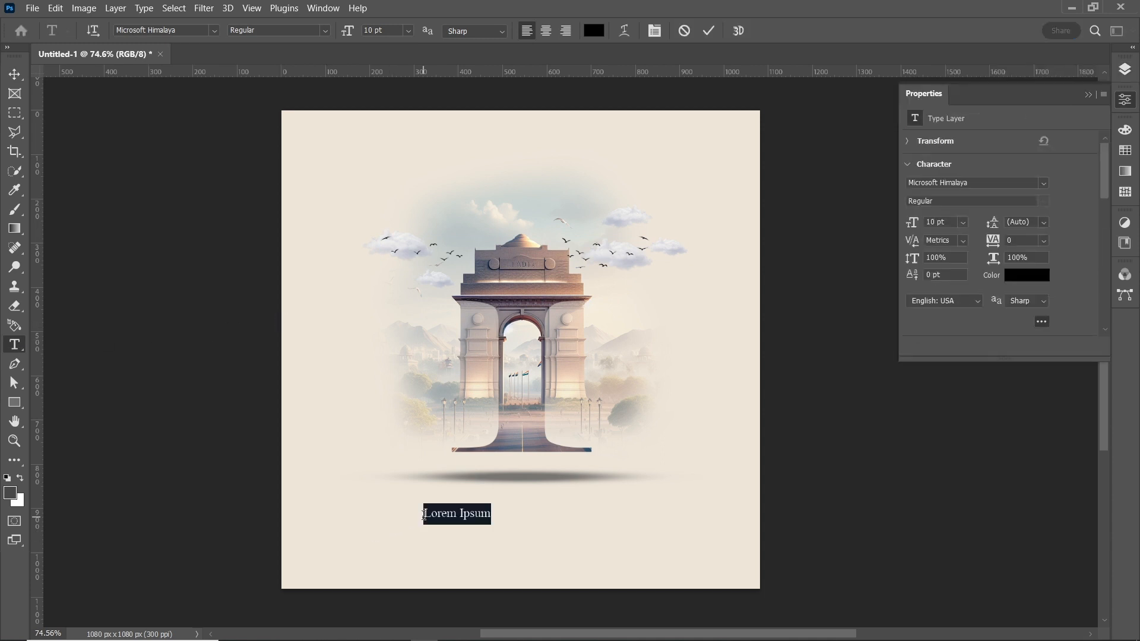
pyautogui.write('INDIA')
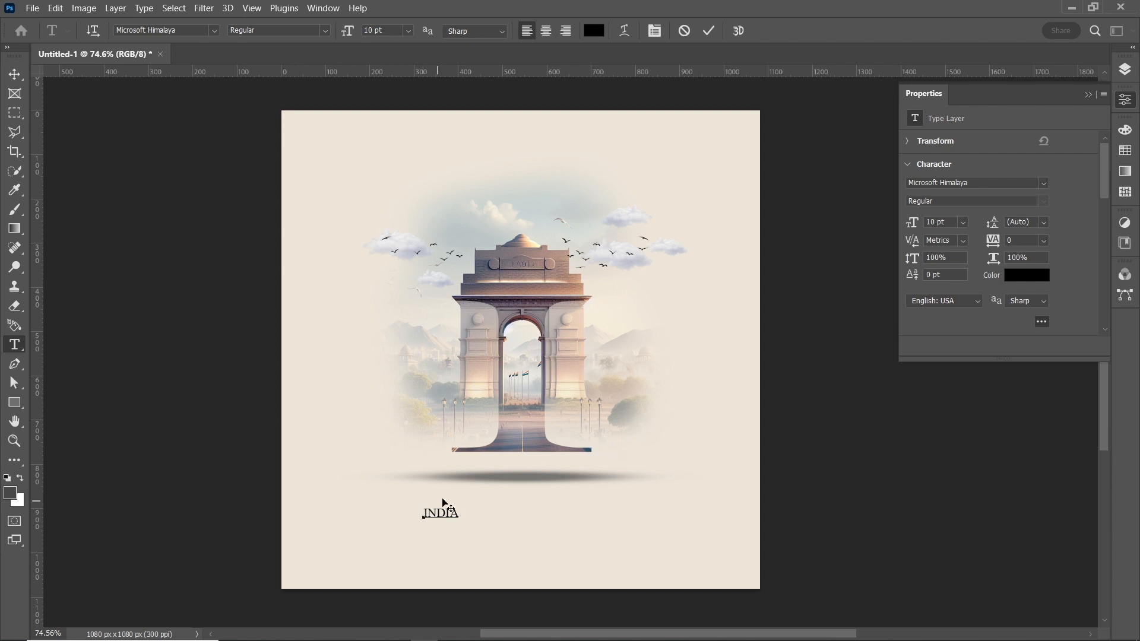
pyautogui.click(214, 30)
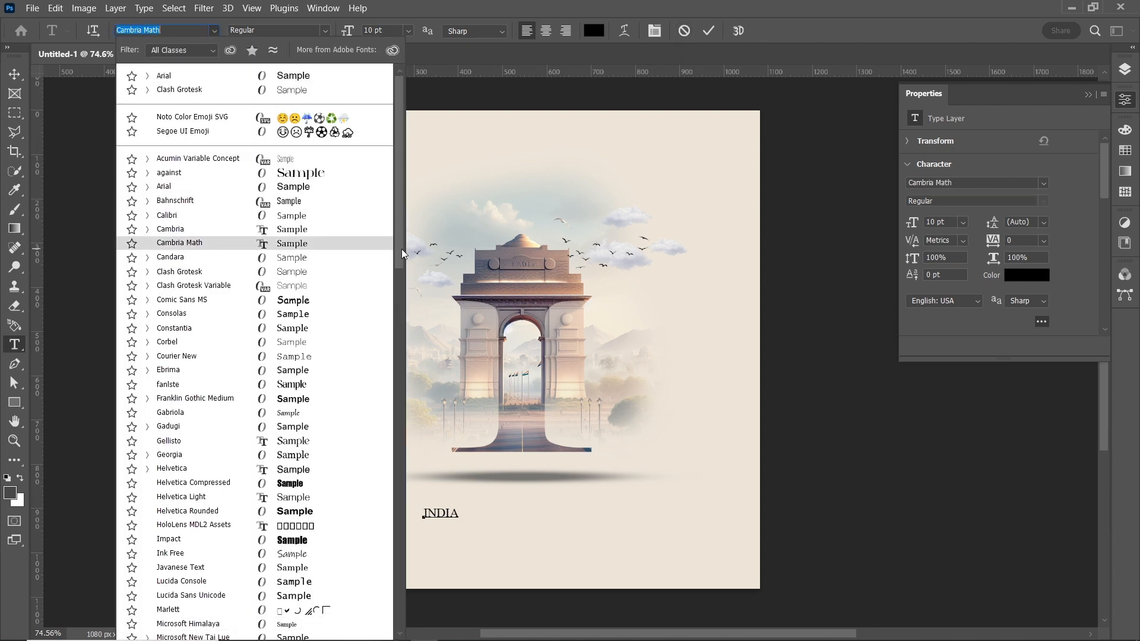
pyautogui.scroll(-4, 215, 113)
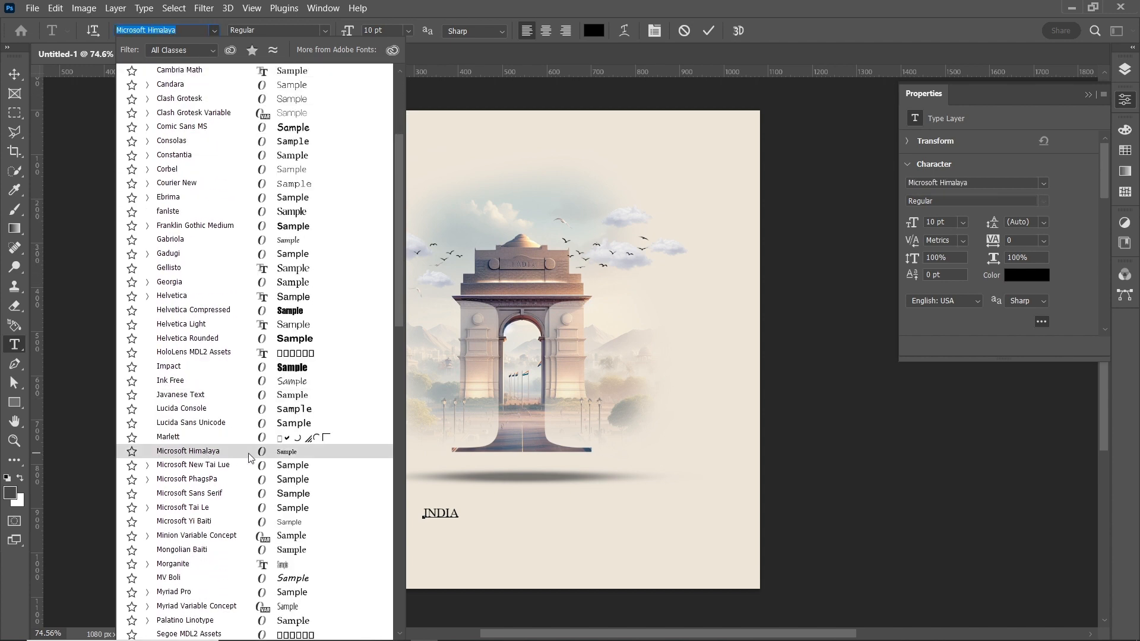
pyautogui.click(217, 453)
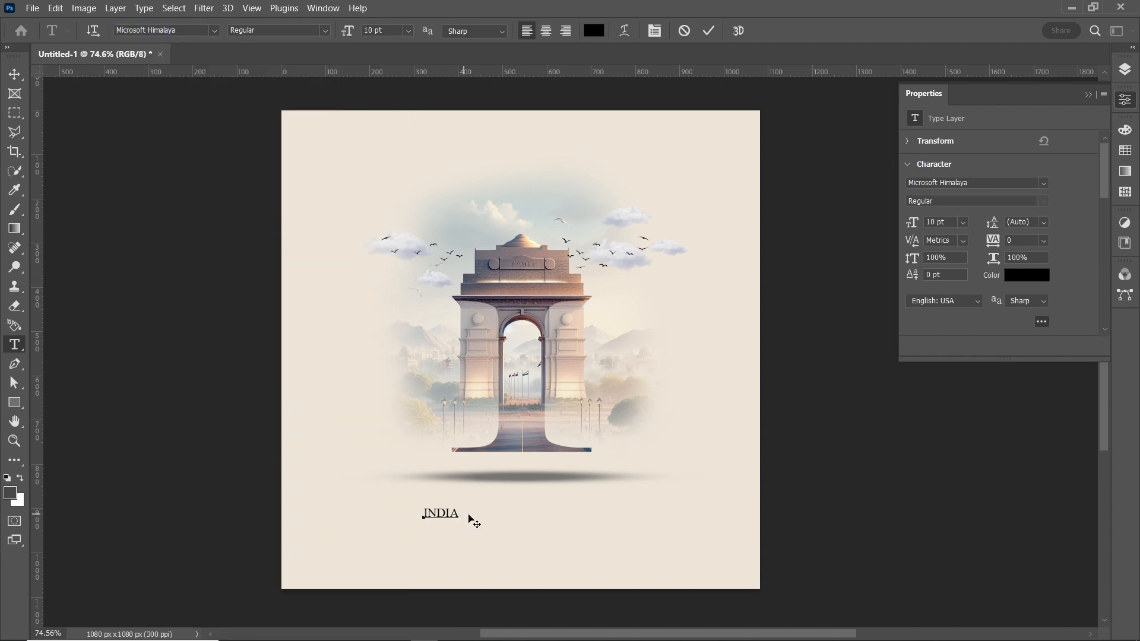
# - Set the INDIA text's tracking to 860 and center it horizontally beneath the monument's shadow
pyautogui.moveTo(461, 514); pyautogui.dragTo(416, 514)
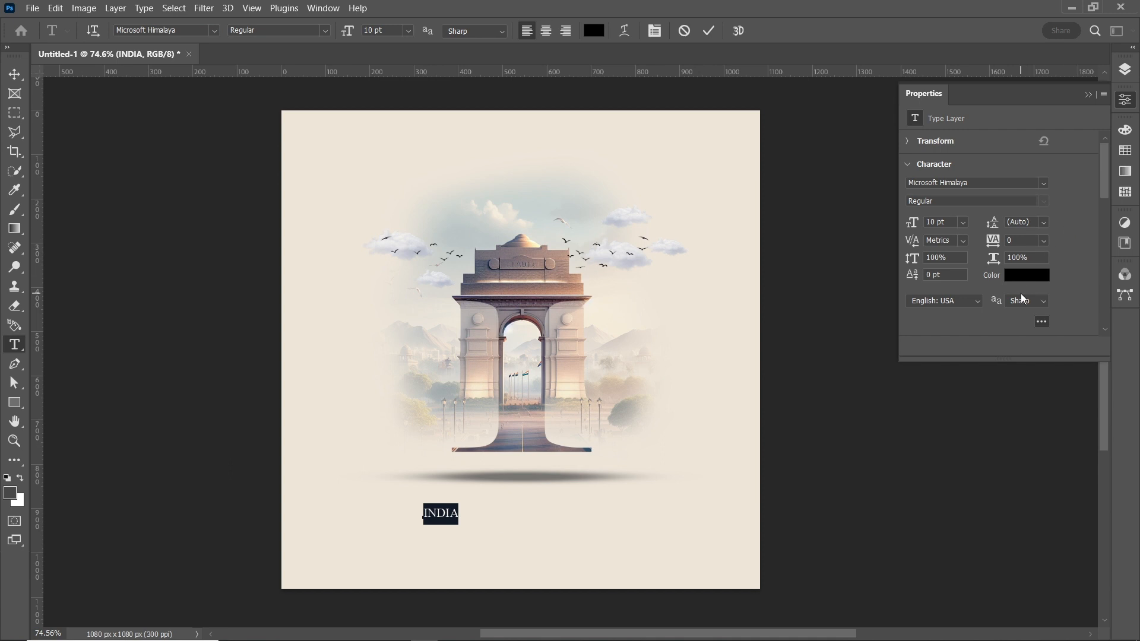
pyautogui.moveTo(995, 240); pyautogui.dragTo(1027, 241)
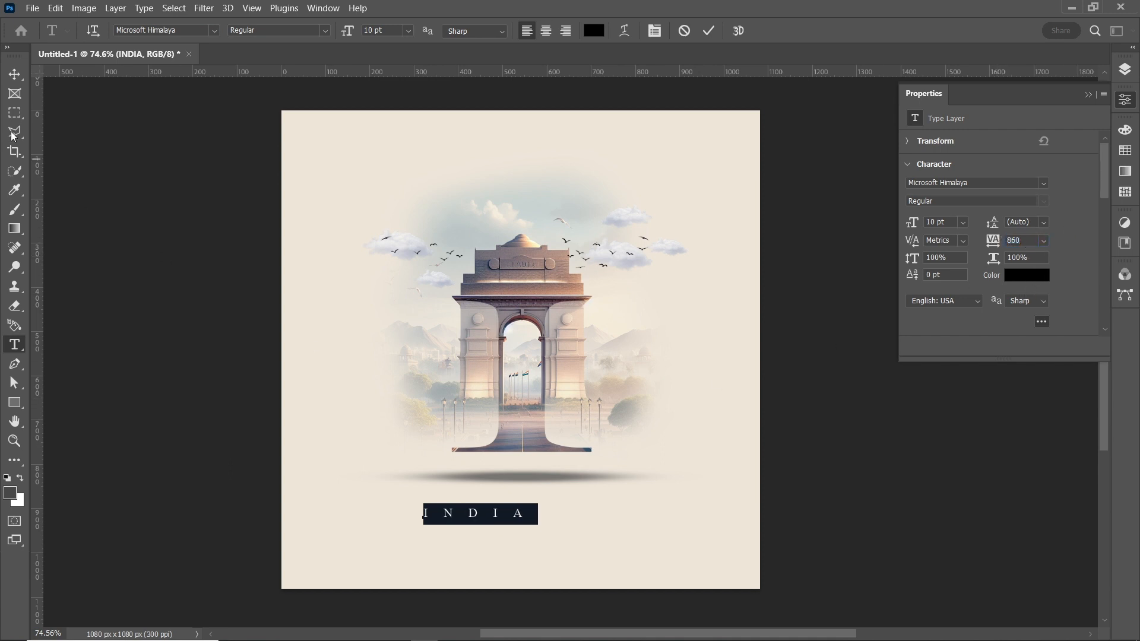
pyautogui.click(15, 74)
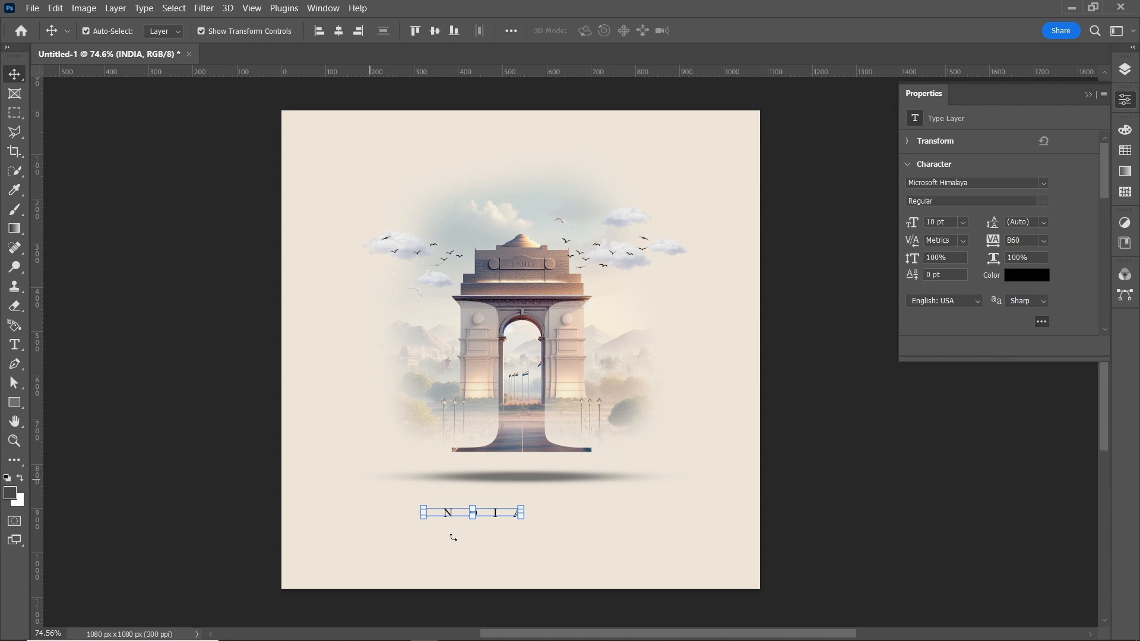
pyautogui.click(339, 31)
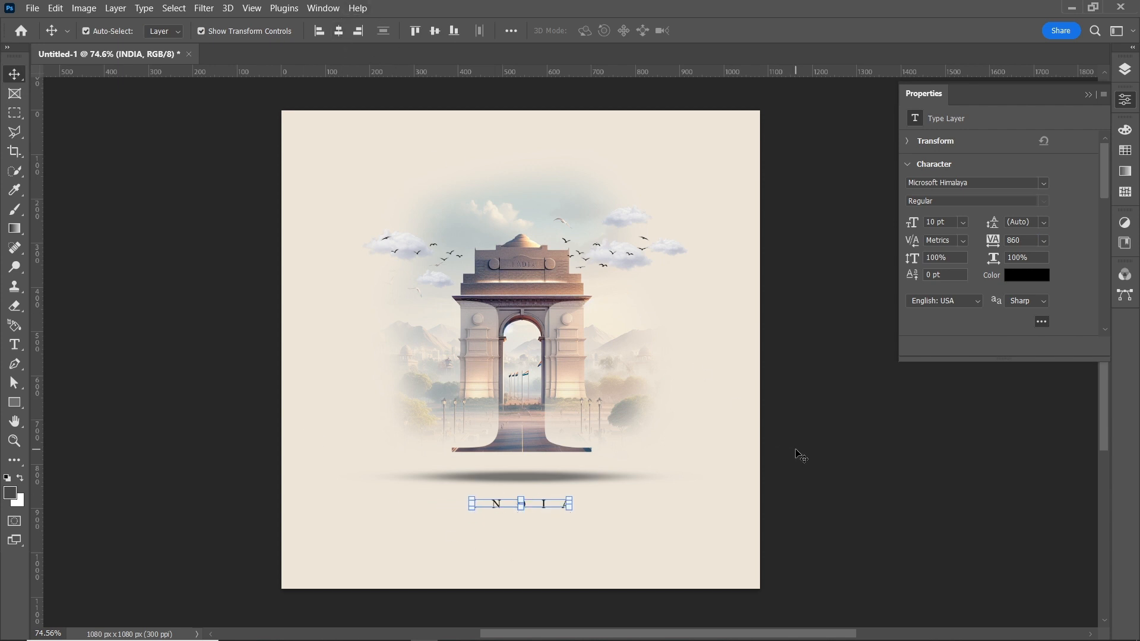
pyautogui.click(524, 563)
# - Draw a thin rectangle about 122 px by 6 px under the INDIA text and remove its stroke
pyautogui.scroll(3, 524, 562)
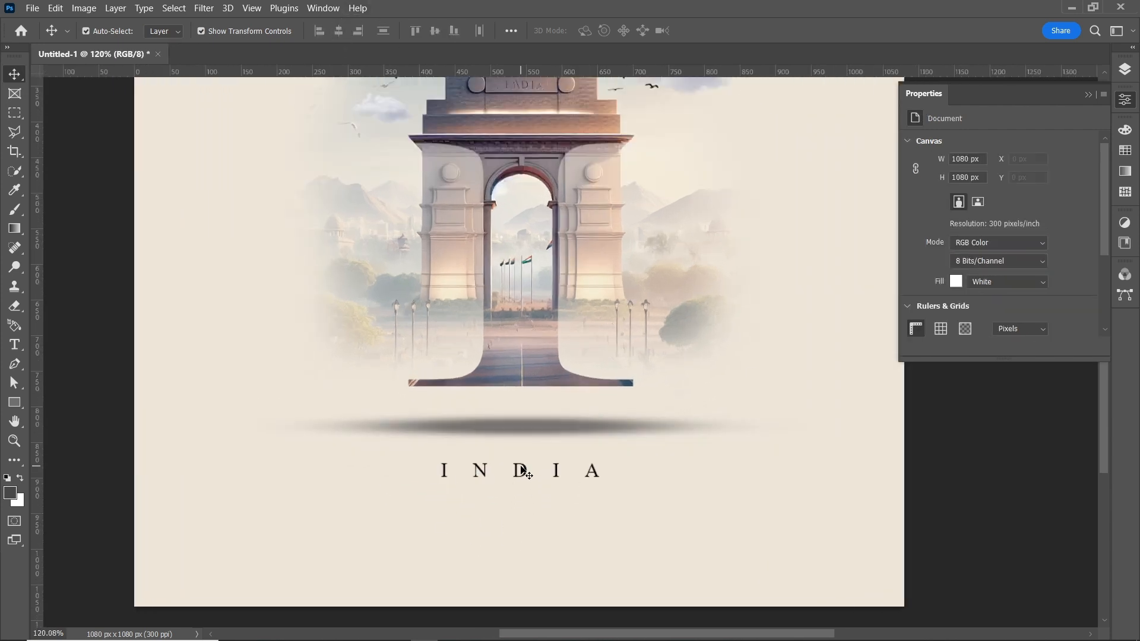
pyautogui.click(15, 402)
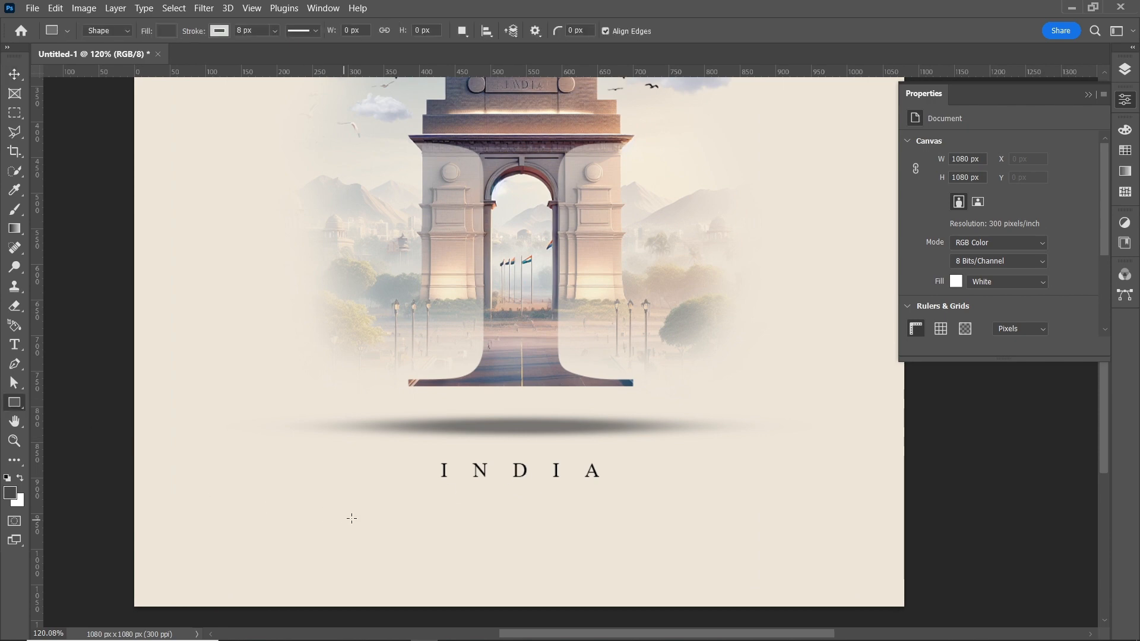
pyautogui.moveTo(398, 487); pyautogui.dragTo(487, 490)
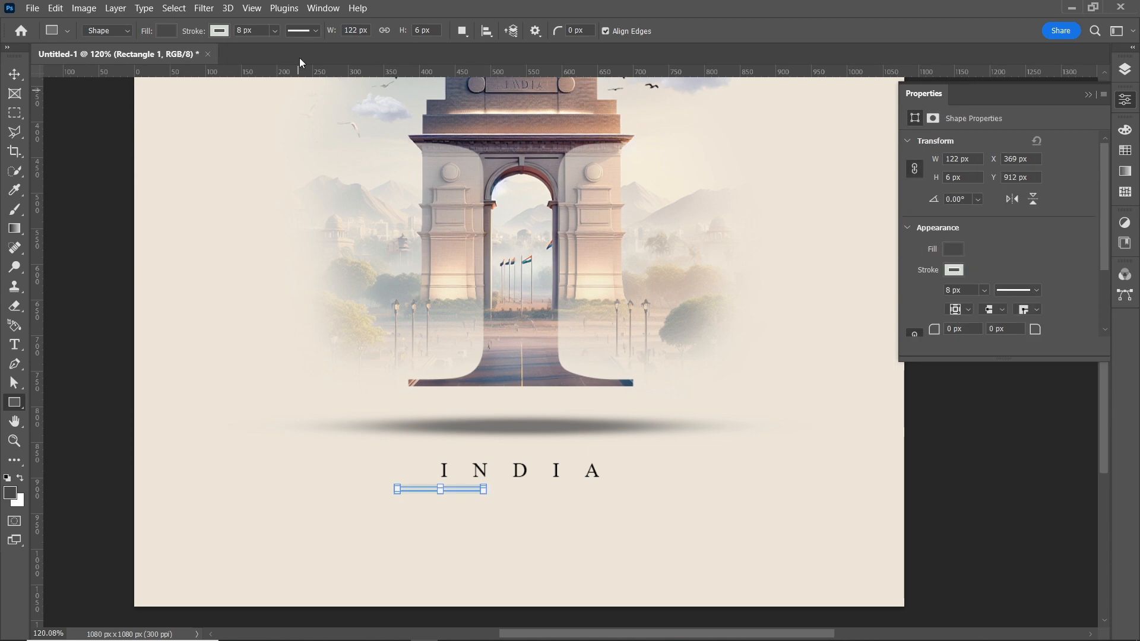
pyautogui.click(224, 31)
pyautogui.click(135, 57)
pyautogui.click(16, 74)
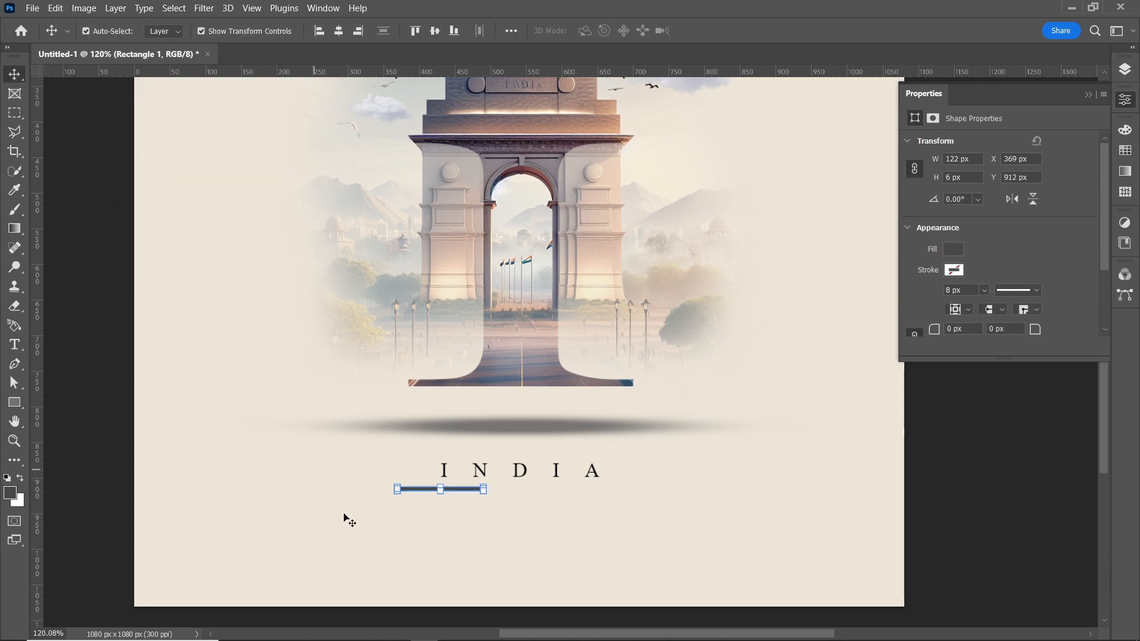
# - Duplicate the thin bar twice to its right, keeping all three on one line beneath INDIA
pyautogui.click(434, 564)
pyautogui.moveTo(457, 493); pyautogui.dragTo(638, 490)
pyautogui.click(656, 526)
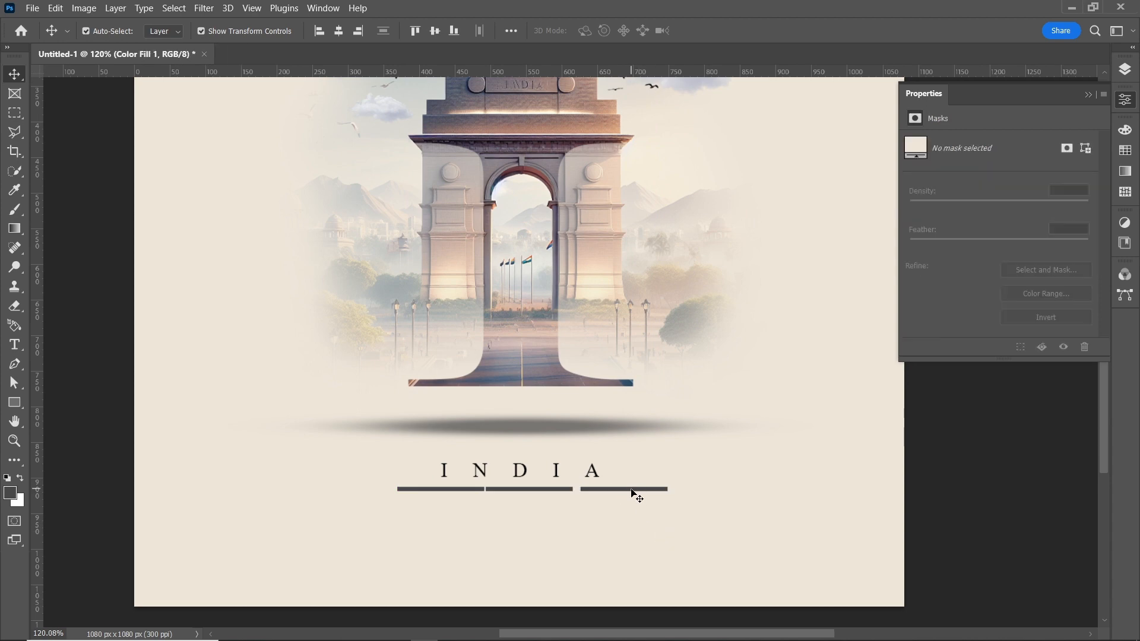
# - Join the three bars end to end without gaps, then group them and center the line under the INDIA text
pyautogui.click(558, 493)
pyautogui.scroll(5, 537, 537)
pyautogui.click(656, 474)
pyautogui.click(657, 462)
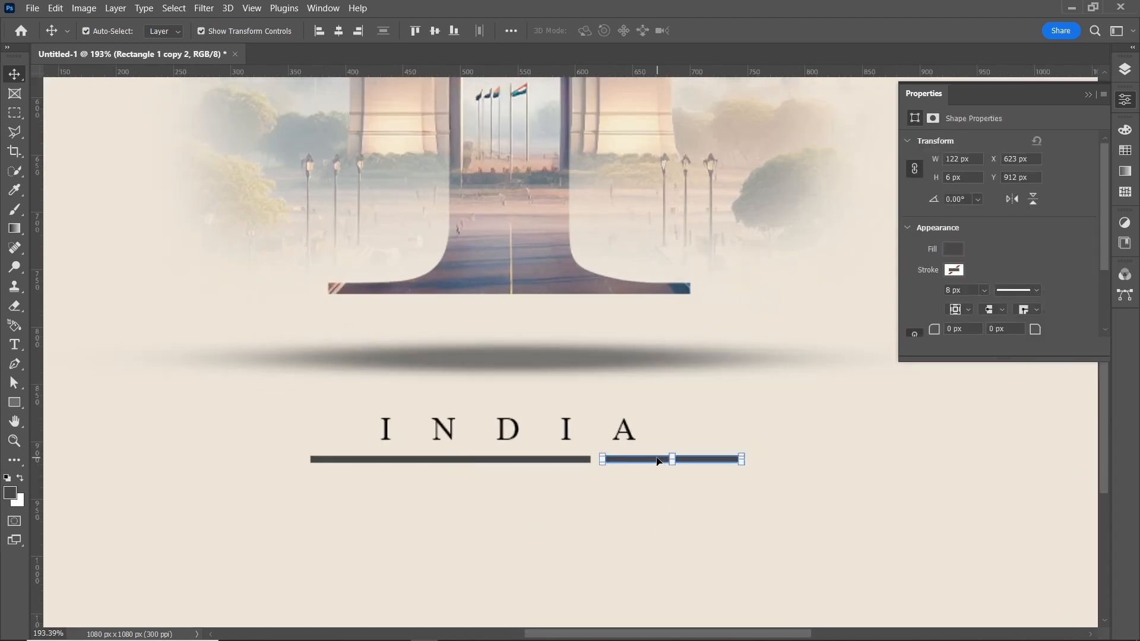
pyautogui.moveTo(657, 461); pyautogui.dragTo(646, 461)
pyautogui.click(605, 473)
pyautogui.click(600, 460)
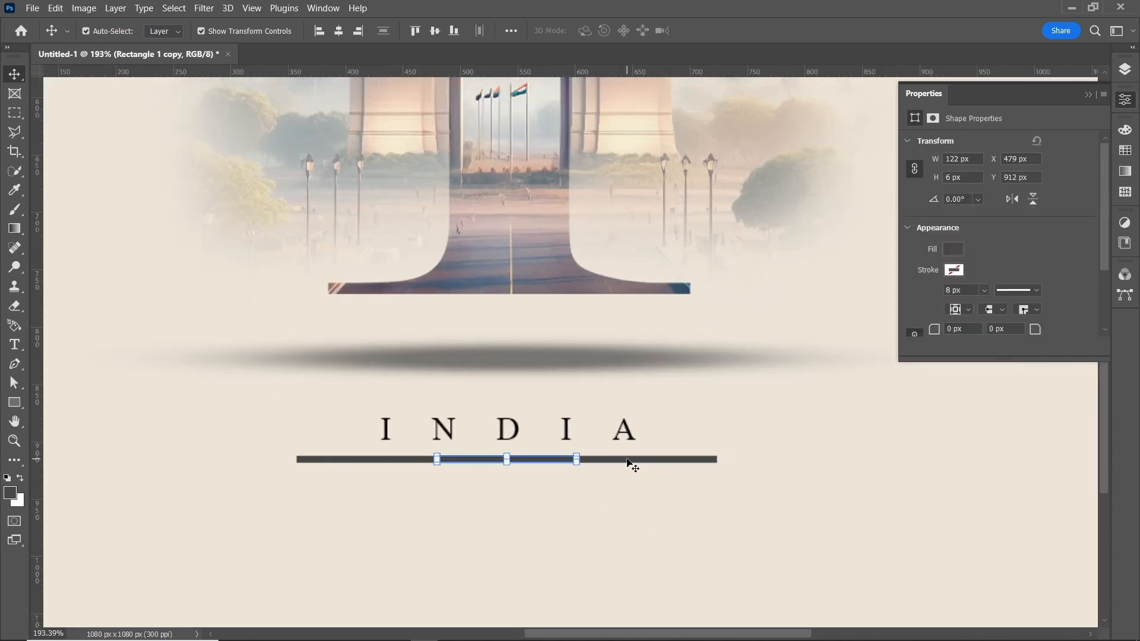
# - Fill the left bar, Rectangle 1, with orange-red
pyautogui.click(1125, 70)
pyautogui.click(1024, 236)
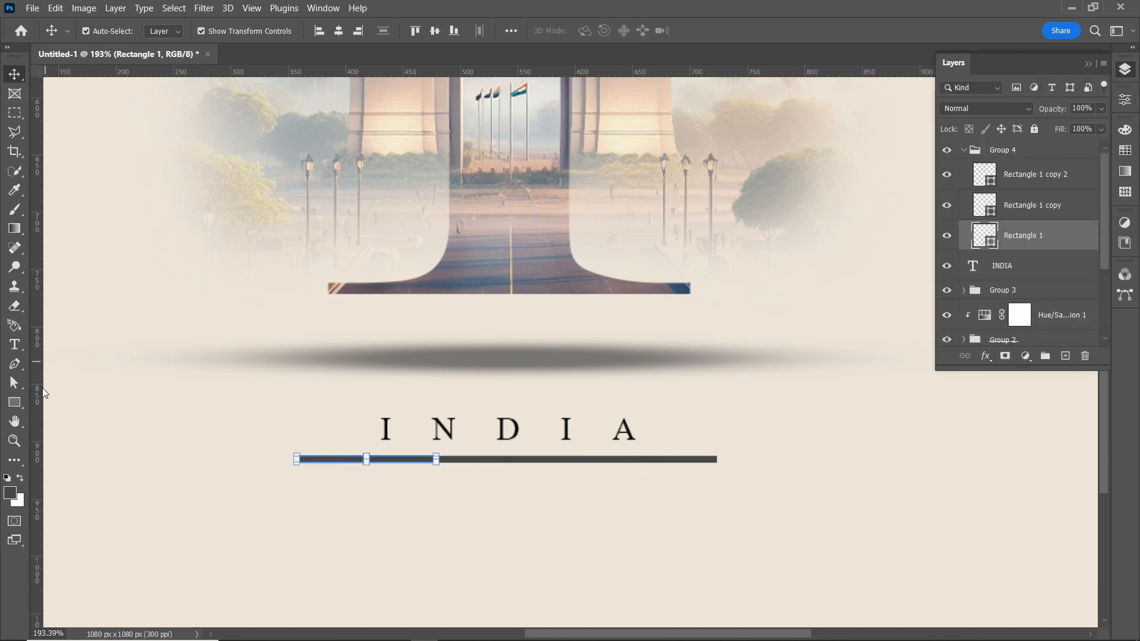
pyautogui.click(15, 402)
pyautogui.click(170, 33)
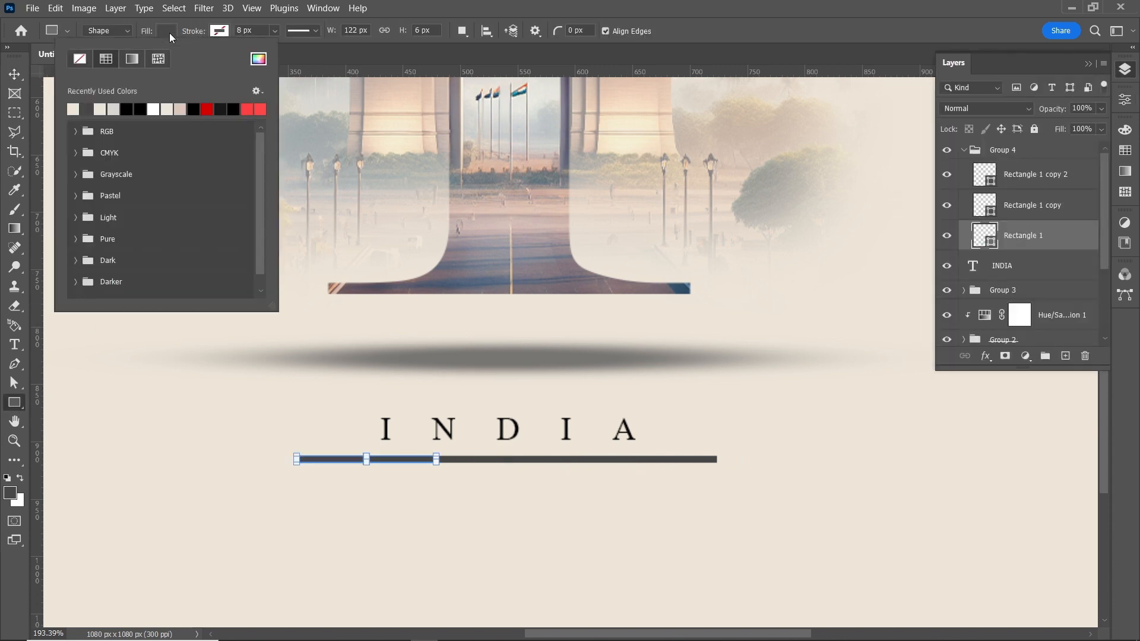
pyautogui.click(257, 60)
pyautogui.moveTo(843, 105); pyautogui.dragTo(883, 52)
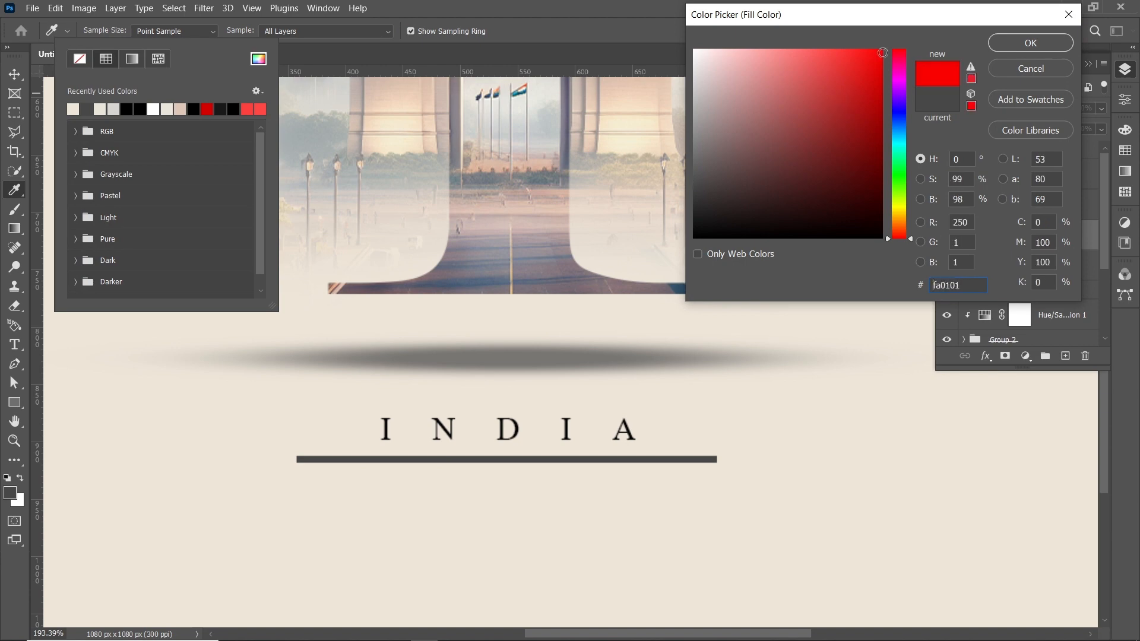
pyautogui.moveTo(901, 229)
pyautogui.mouseDown()
pyautogui.moveTo(903, 214)
pyautogui.moveTo(906, 223)
pyautogui.mouseUp()
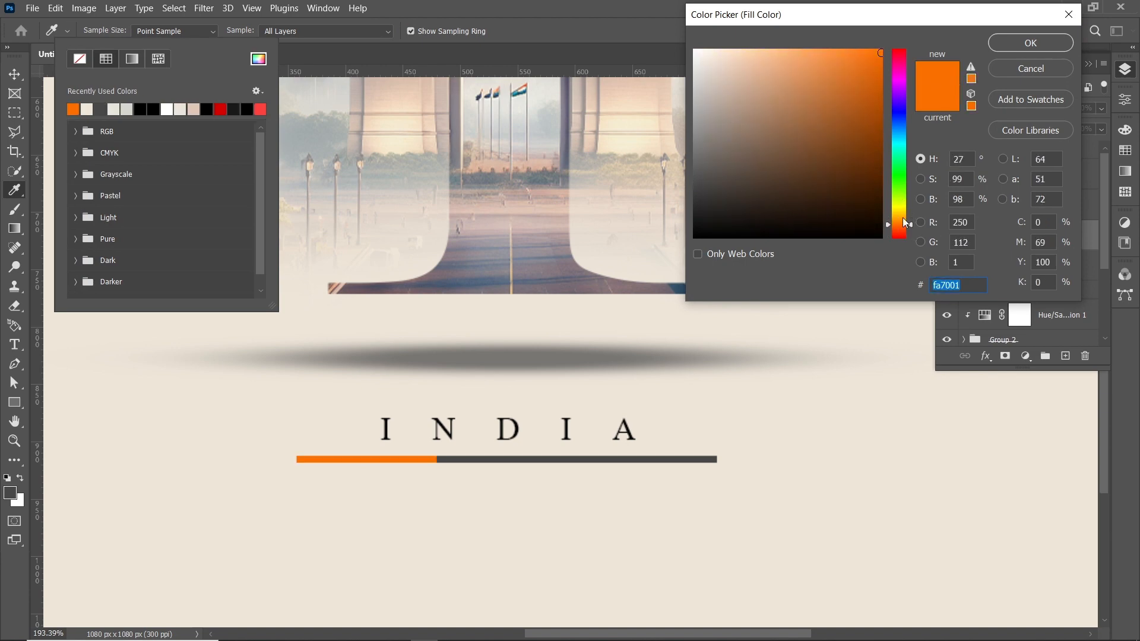
pyautogui.click(1021, 46)
pyautogui.press('v')
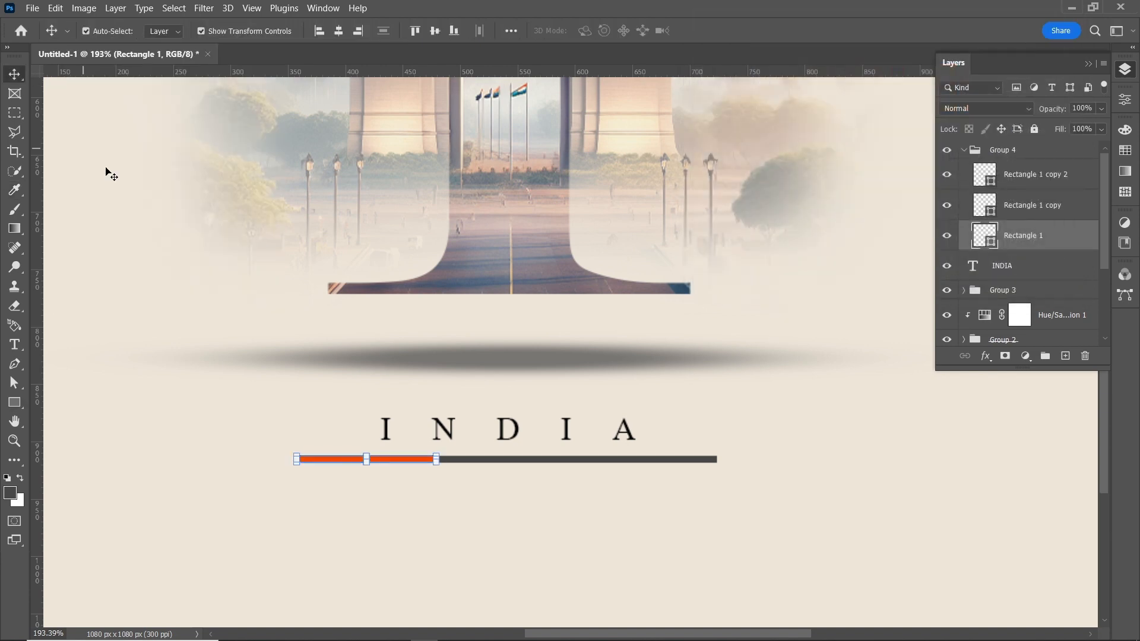
# - Fill the middle bar, Rectangle 1 copy, with a saturated blue
pyautogui.click(475, 461)
pyautogui.click(15, 402)
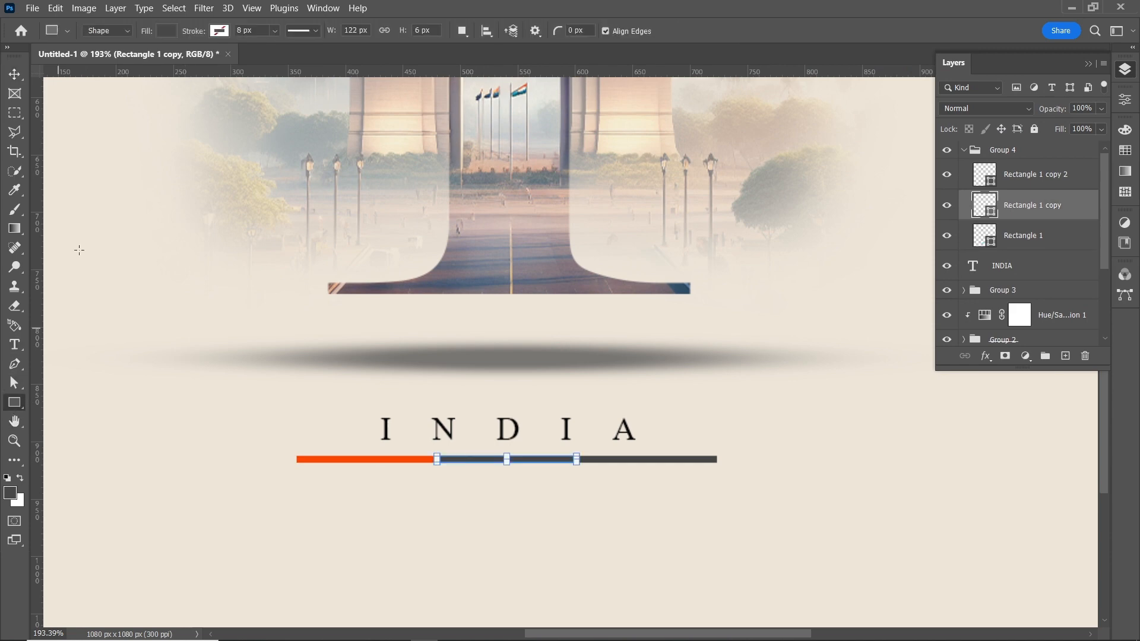
pyautogui.click(167, 31)
pyautogui.click(259, 59)
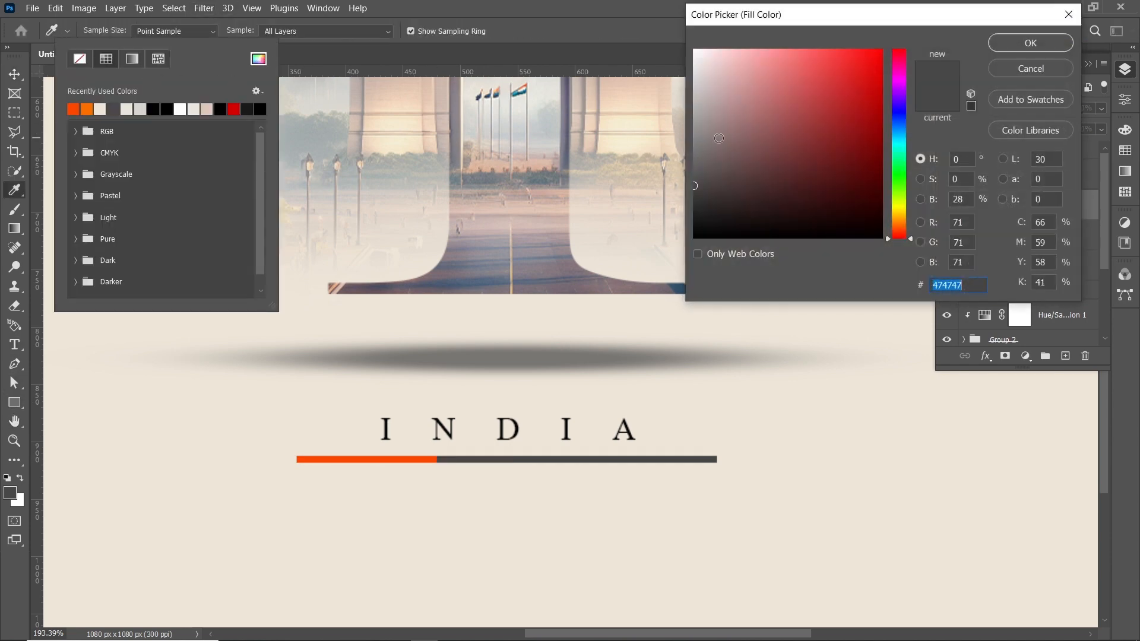
pyautogui.click(881, 77)
pyautogui.click(900, 113)
pyautogui.click(1018, 46)
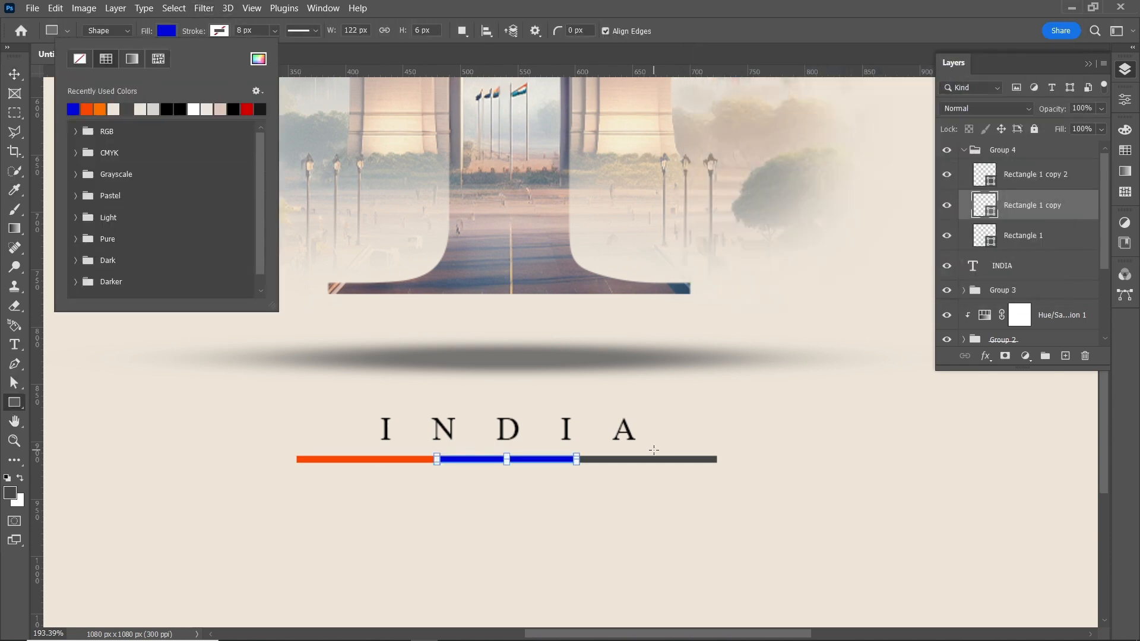
# - Fill the right bar, Rectangle 1 copy 2, with green #1d990d and return to the Move tool
pyautogui.click(11, 79)
pyautogui.click(661, 460)
pyautogui.press('u')
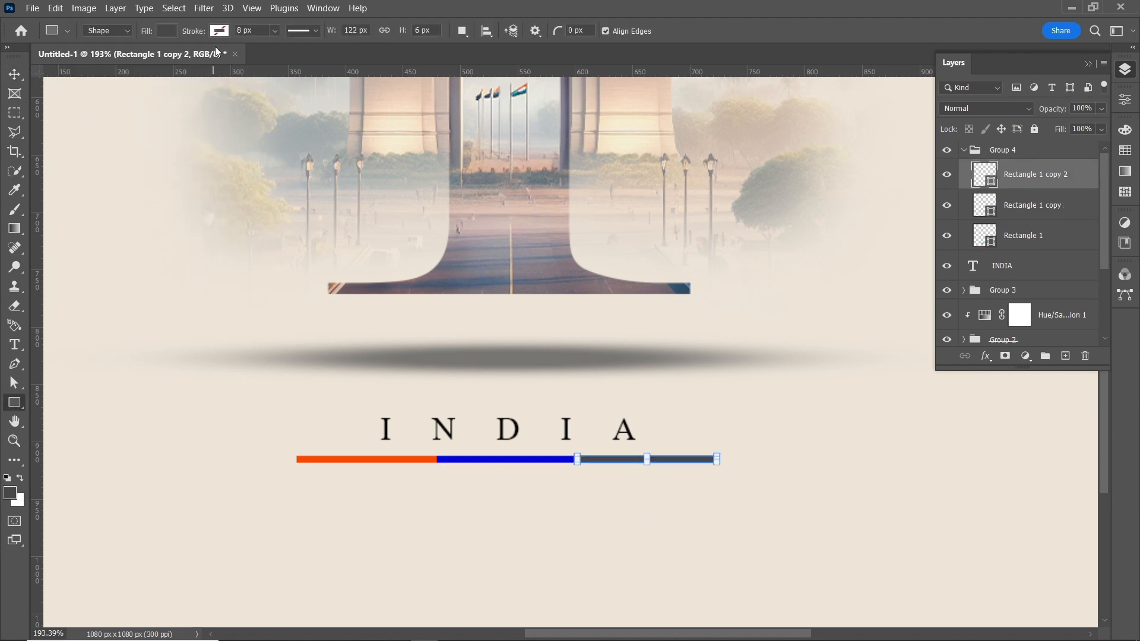
pyautogui.click(169, 32)
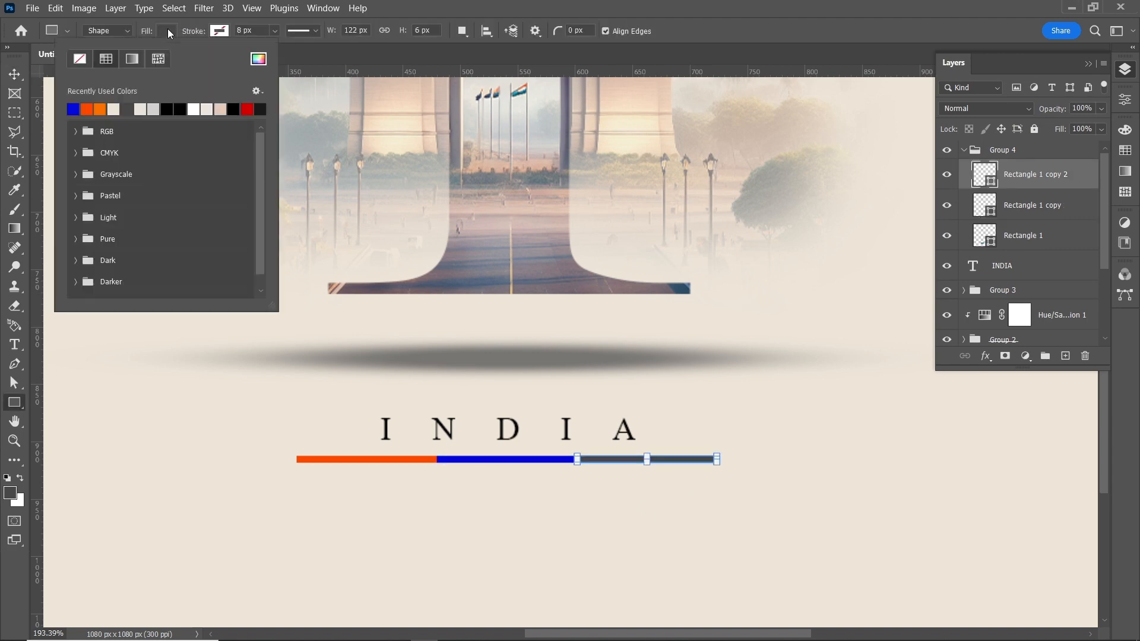
pyautogui.click(257, 59)
pyautogui.click(865, 90)
pyautogui.click(900, 179)
pyautogui.click(868, 124)
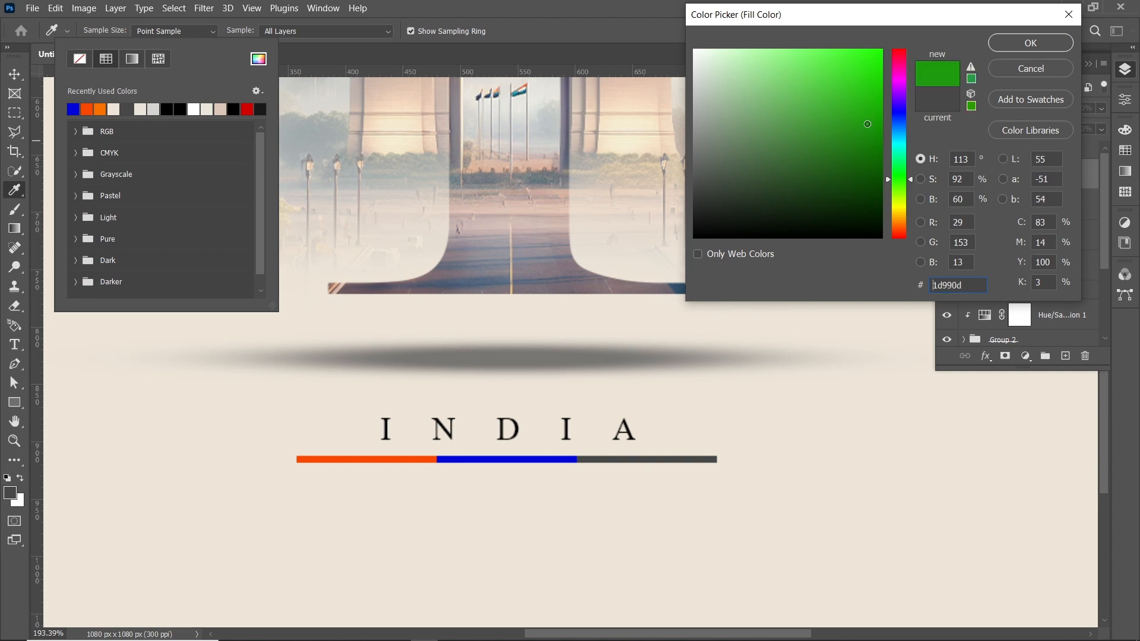
pyautogui.click(996, 47)
pyautogui.press('v')
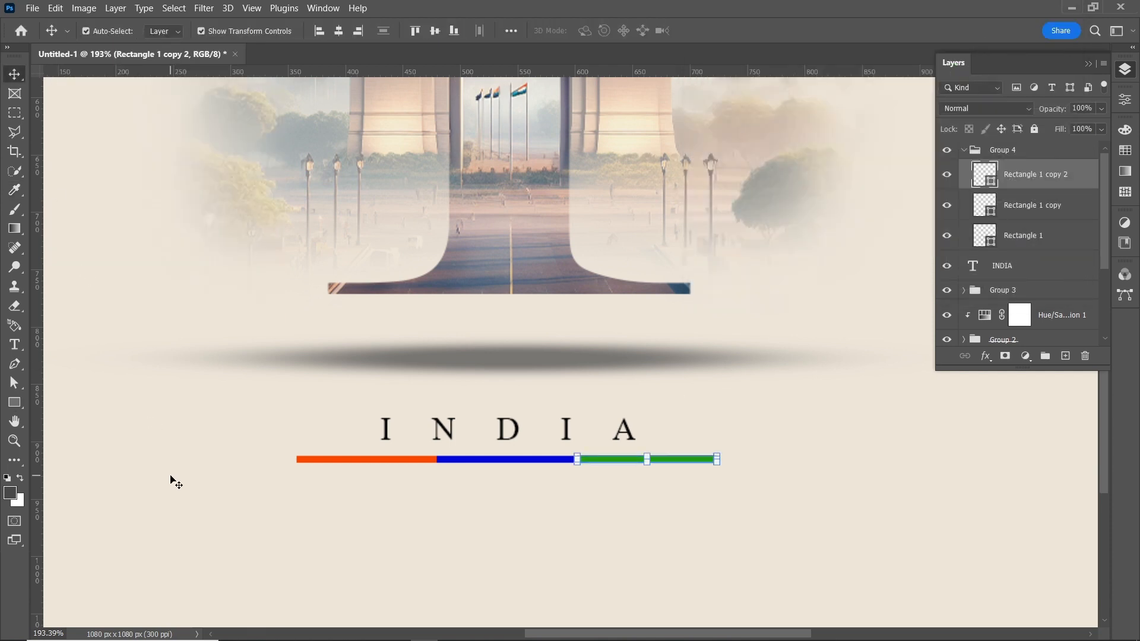
# - Duplicate the INDIA text below the tricolor line and replace the copy's wording with "REPUBLIC DAY"
pyautogui.click(637, 576)
pyautogui.scroll(-1, 636, 576)
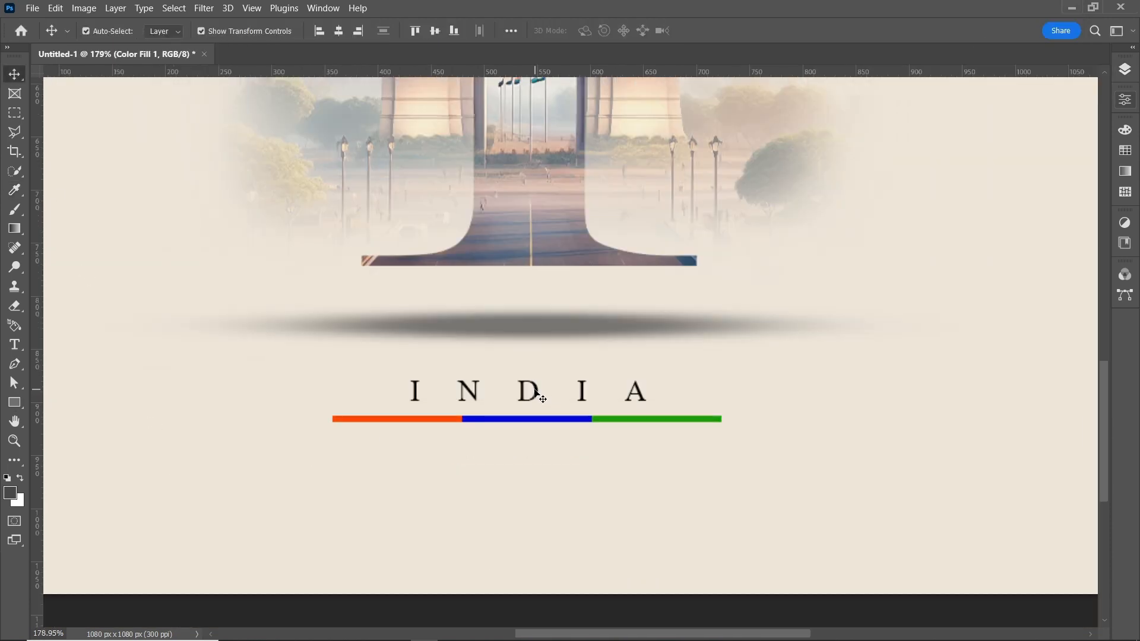
pyautogui.moveTo(535, 393); pyautogui.dragTo(536, 464)
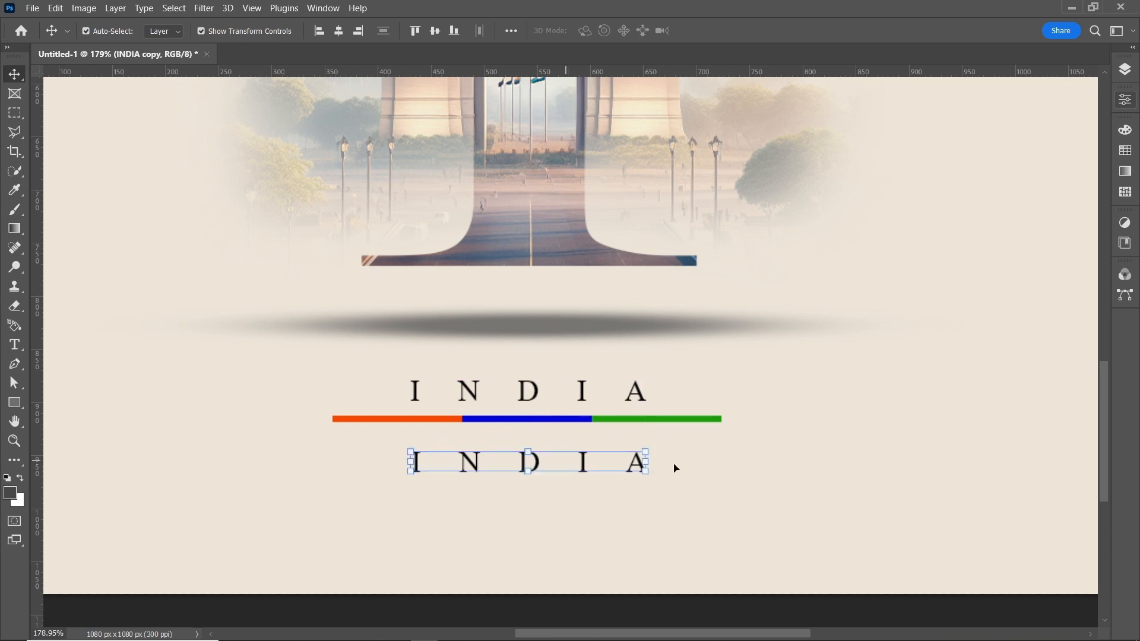
pyautogui.doubleClick(585, 464)
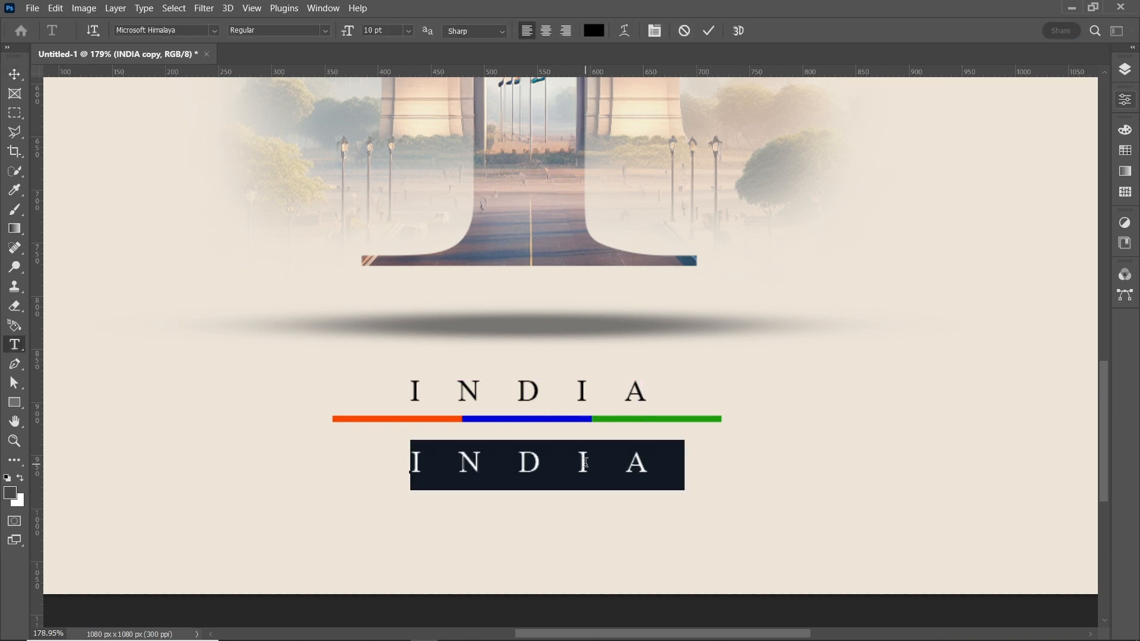
pyautogui.write('REP')
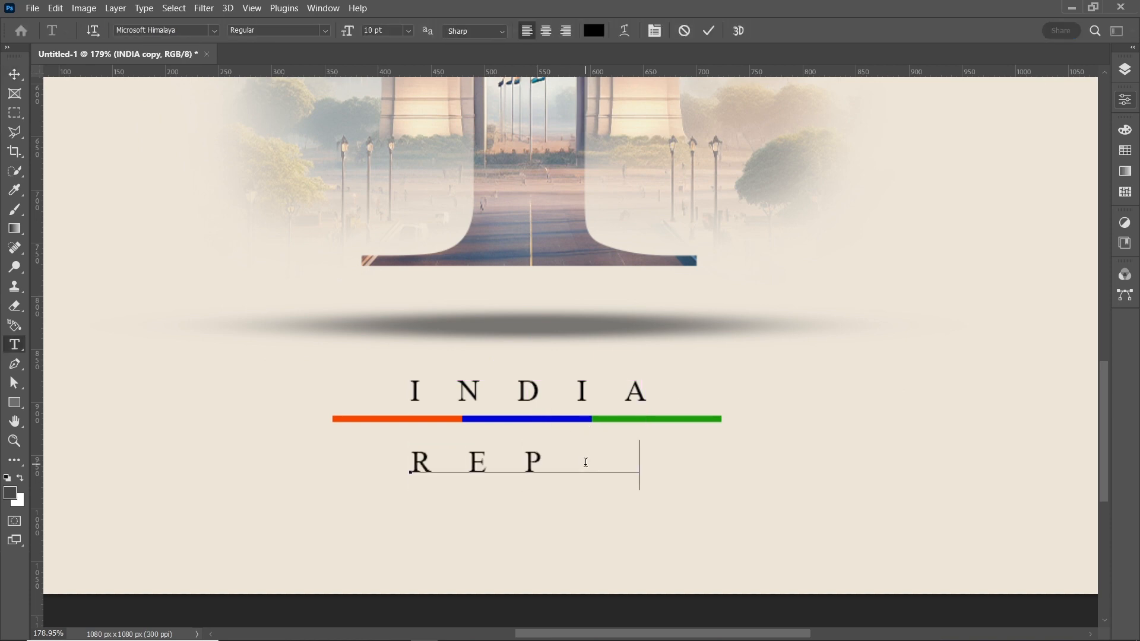
pyautogui.write('UBLIC D')
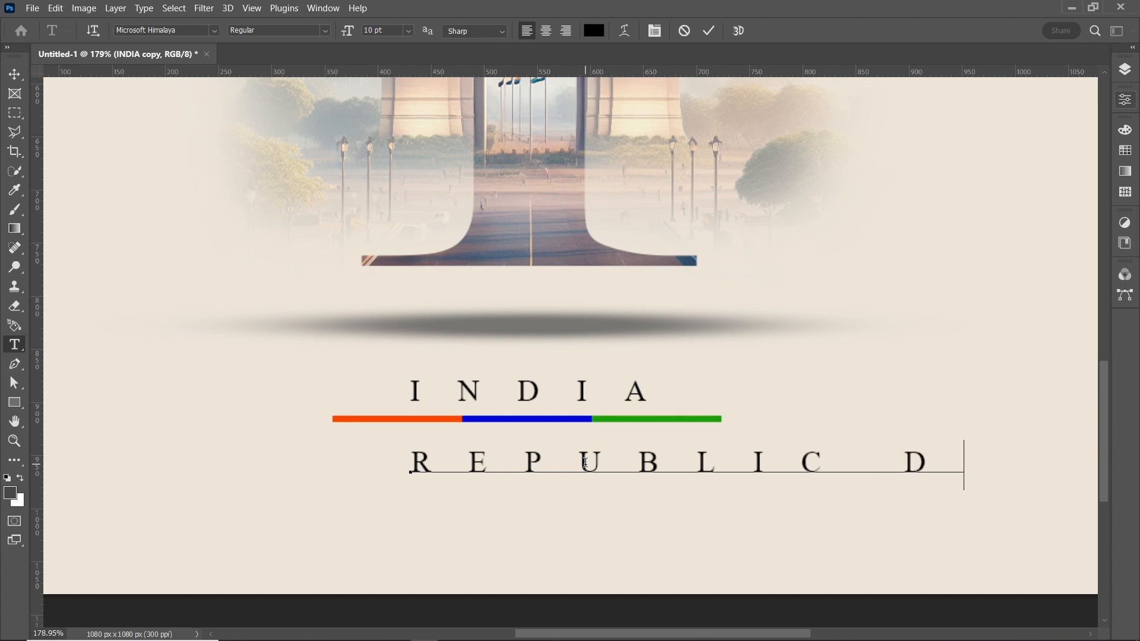
pyautogui.write('AY')
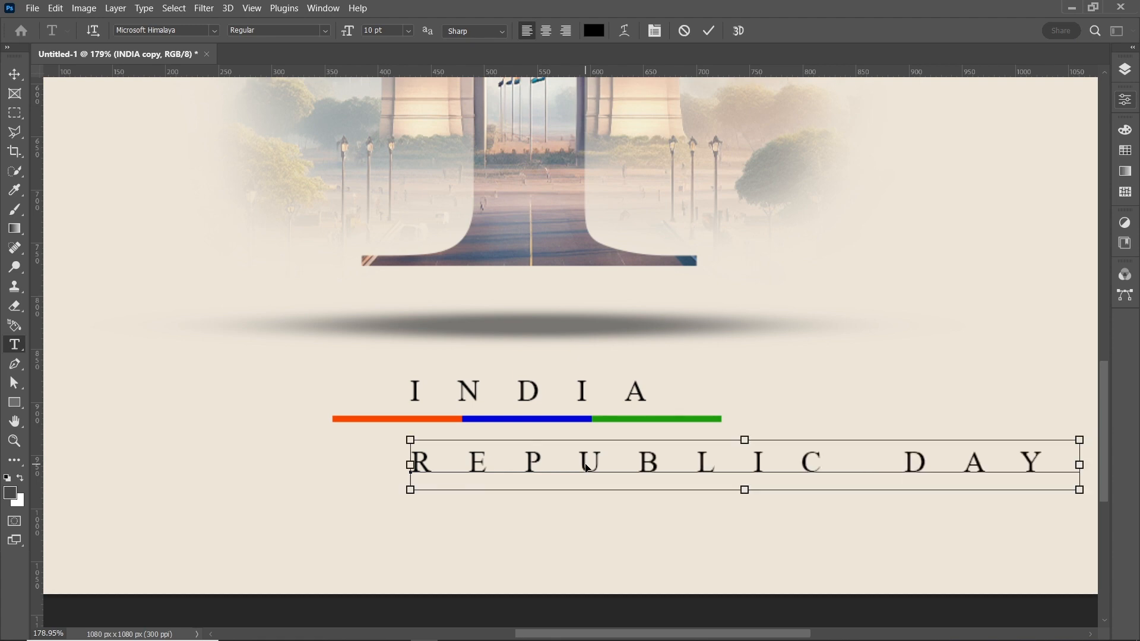
# - Set the REPUBLIC DAY text's tracking to 400 and center the text horizontally on the canvas
pyautogui.hotkey('ctrl', 'a')
pyautogui.click(1125, 100)
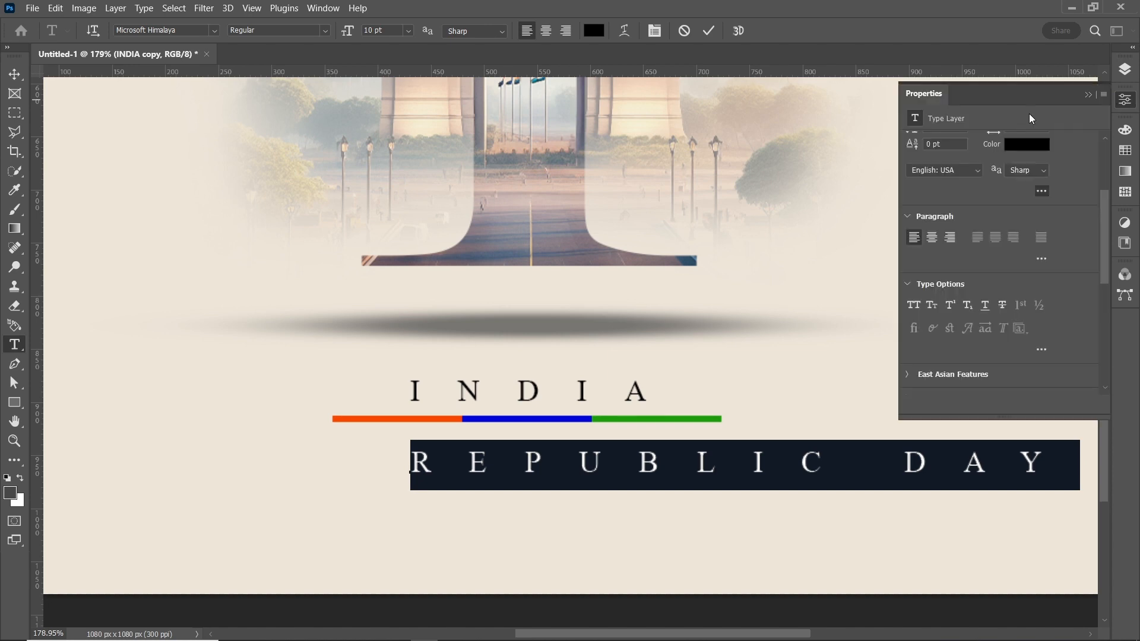
pyautogui.scroll(3, 974, 262)
pyautogui.moveTo(993, 181); pyautogui.dragTo(977, 188)
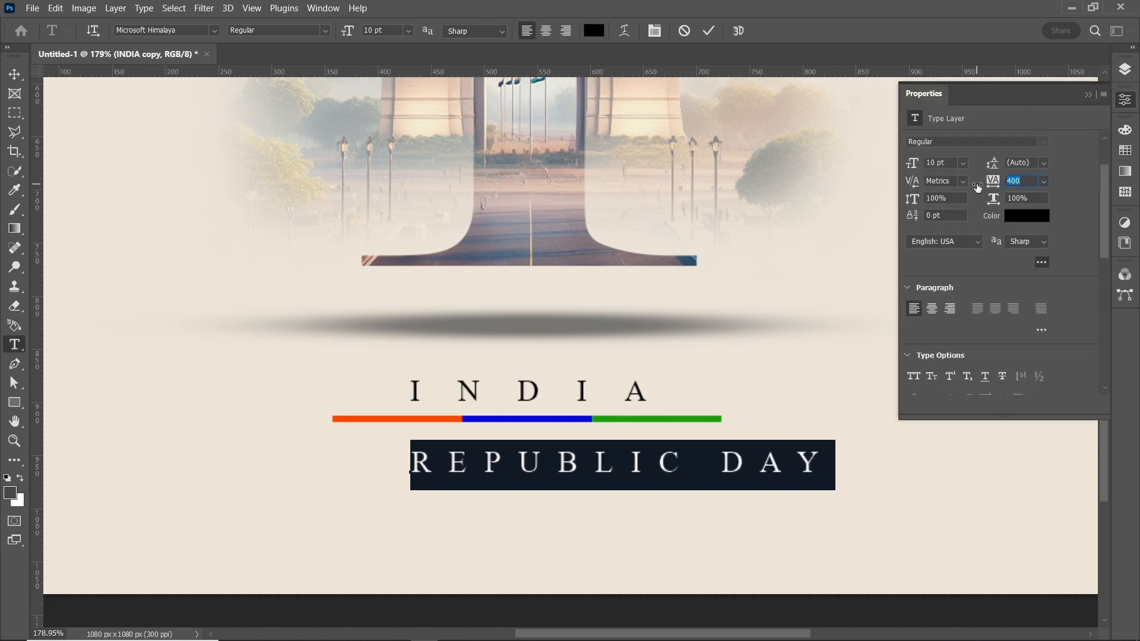
pyautogui.click(709, 30)
pyautogui.press('v')
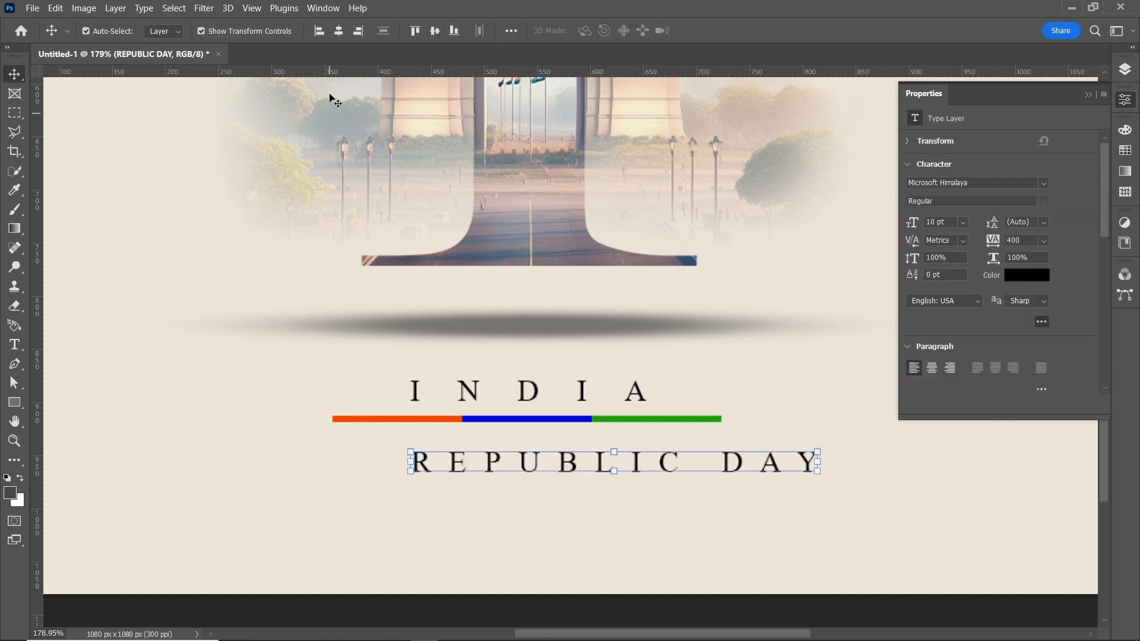
pyautogui.click(339, 32)
pyautogui.click(585, 556)
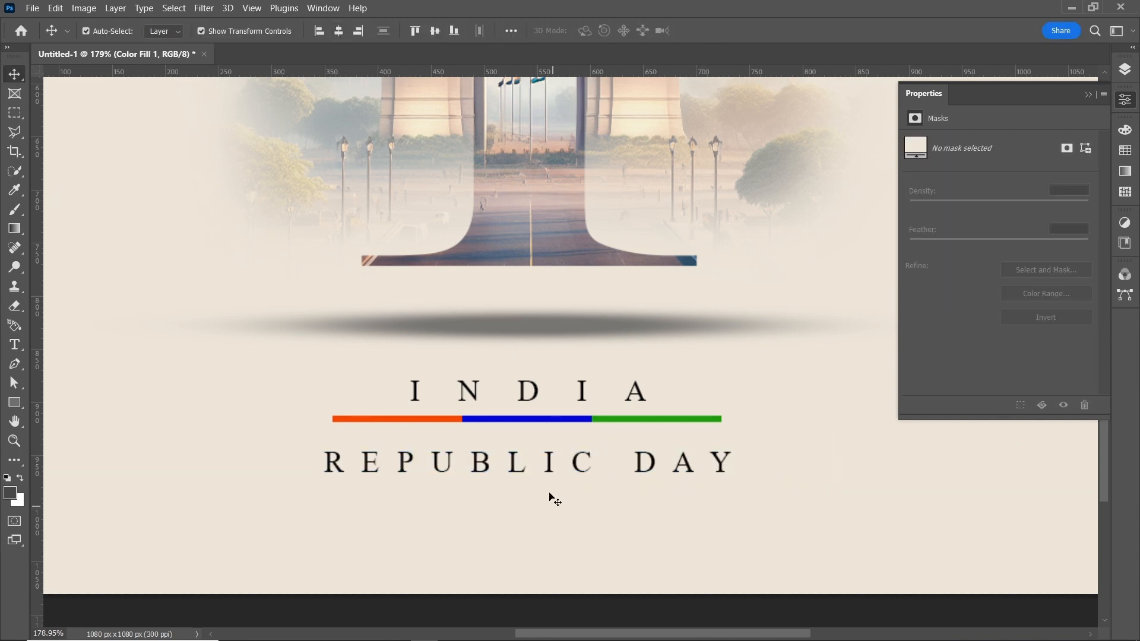
# - Recolor the REPUBLIC DAY text dark navy blue, sampling the line's blue bar and choosing a darker shade, and deselect the text layer
pyautogui.doubleClick(551, 464)
pyautogui.click(1037, 275)
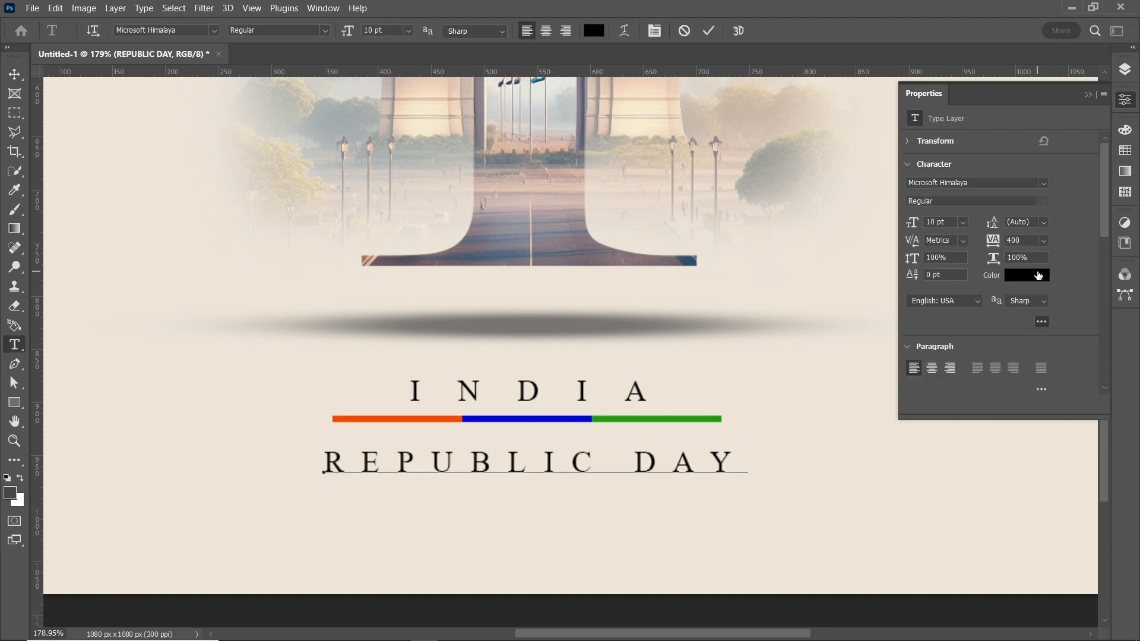
pyautogui.click(507, 418)
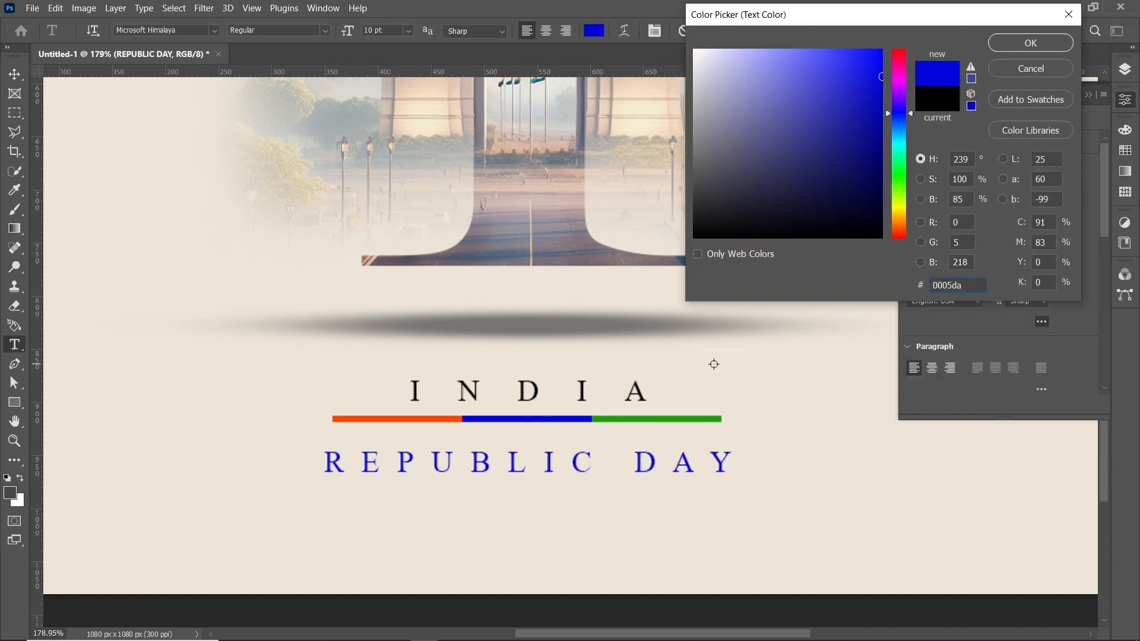
pyautogui.click(879, 137)
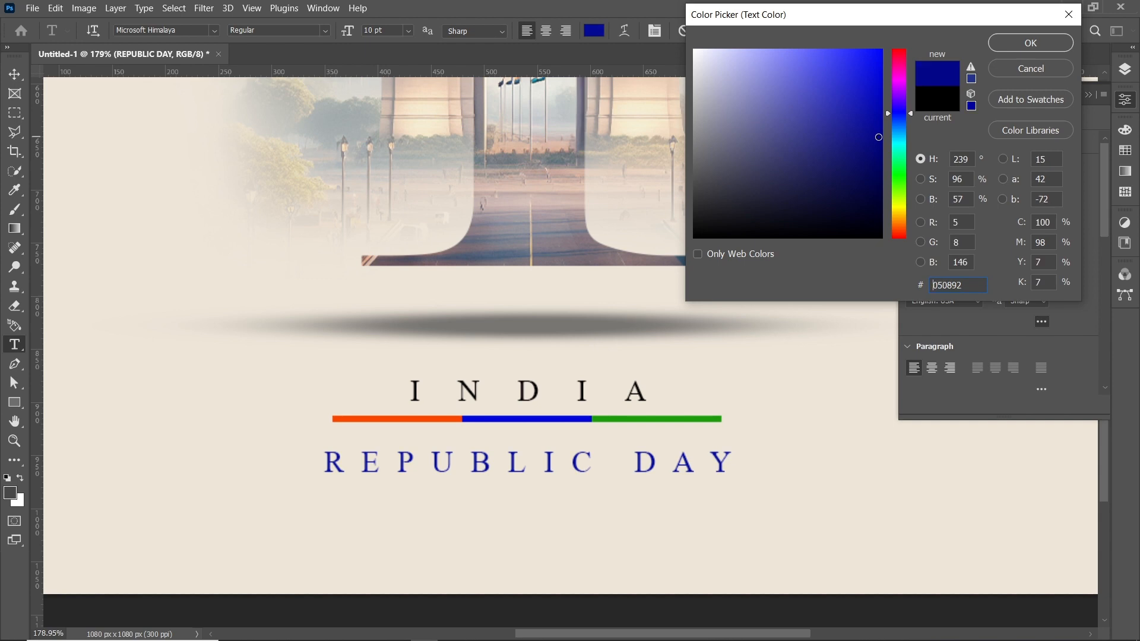
pyautogui.click(1031, 43)
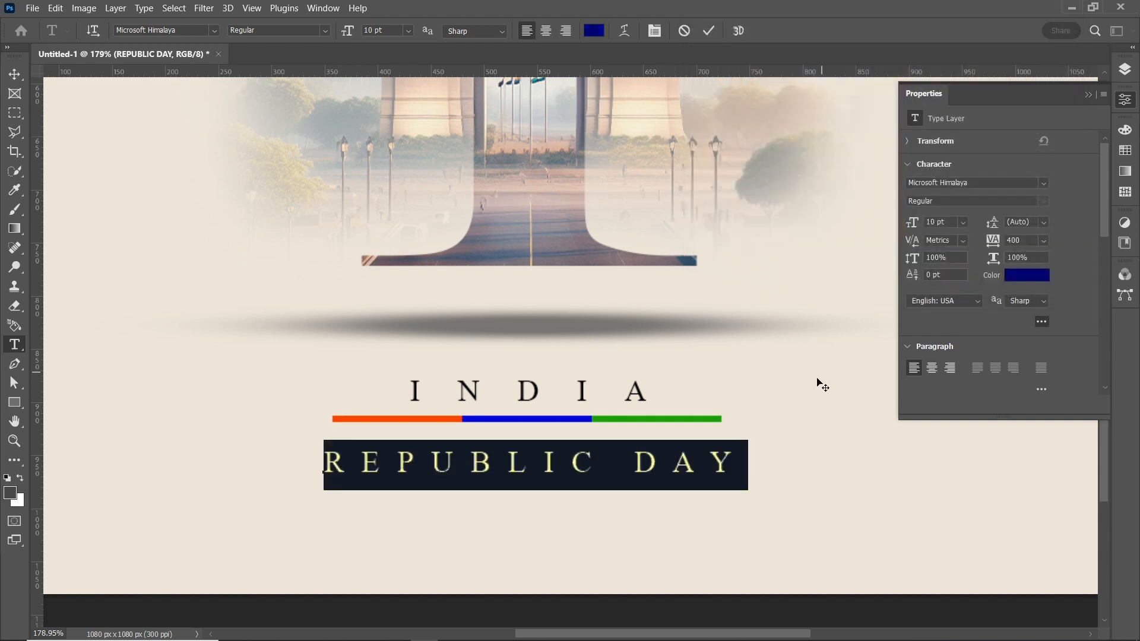
pyautogui.click(1087, 96)
pyautogui.click(906, 480)
pyautogui.press('v')
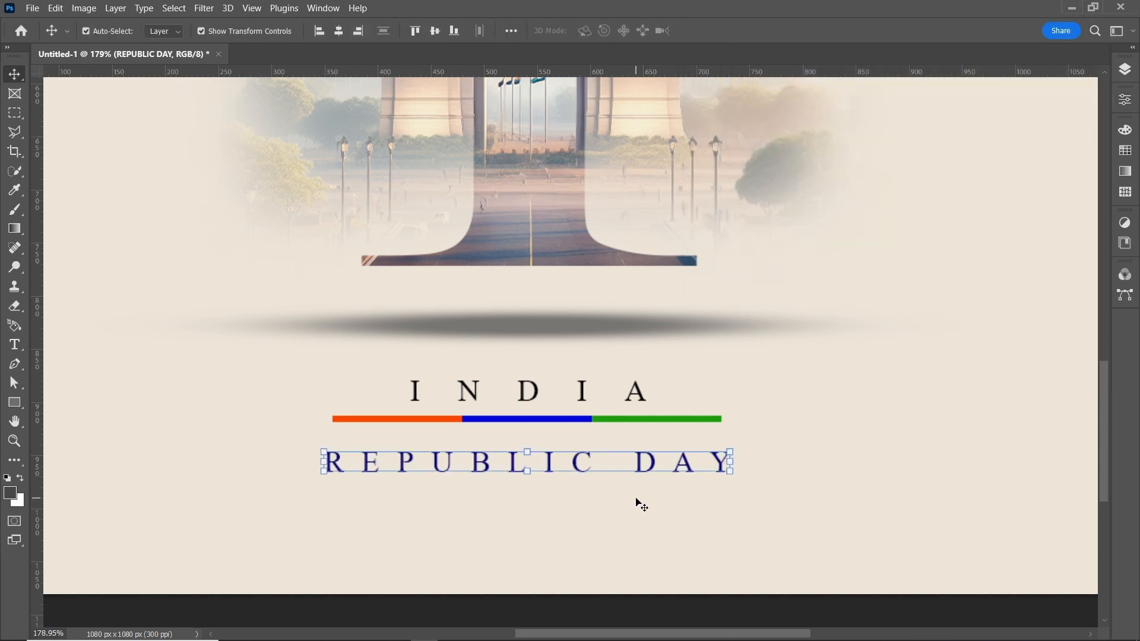
pyautogui.click(636, 502)
pyautogui.scroll(-6, 635, 510)
pyautogui.scroll(-4, 637, 514)
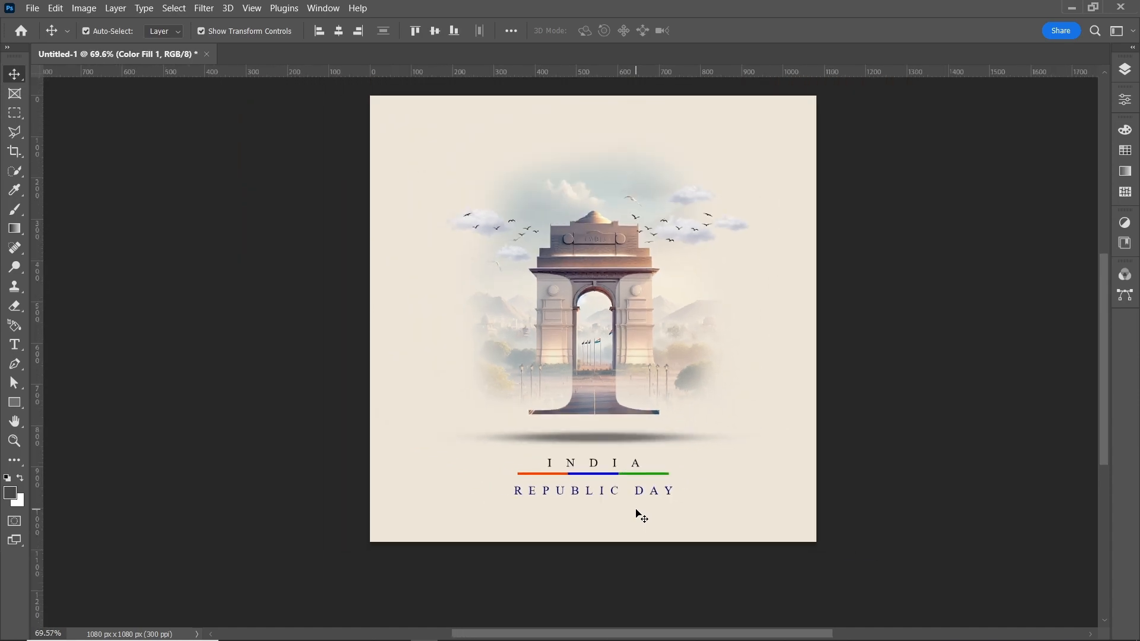